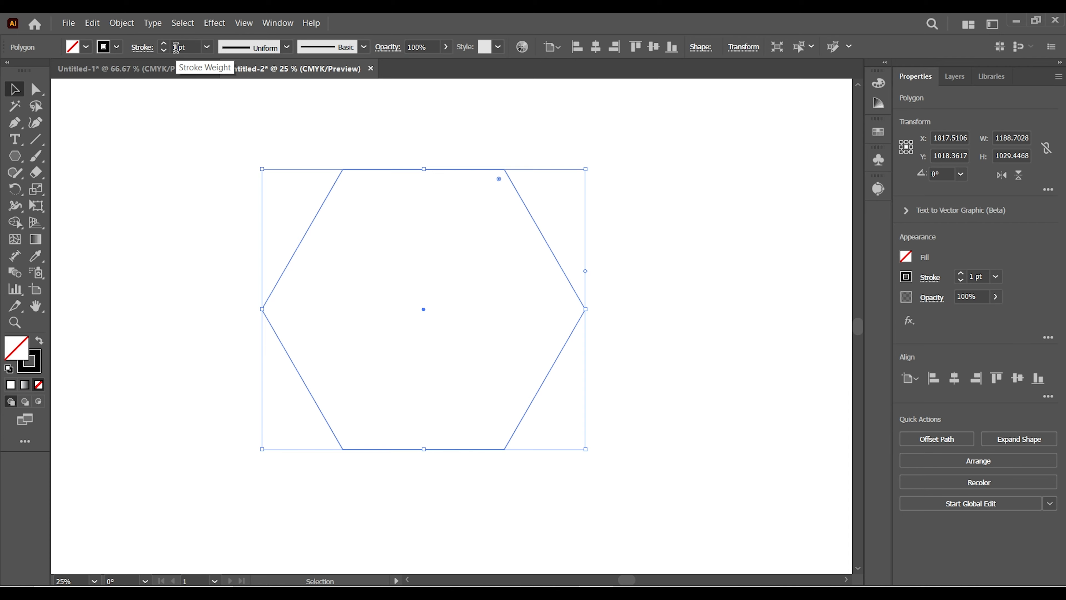
# Rotate the hexagon to 90° so that it stands on a vertex, and deselect it
pyautogui.click(239, 199)
pyautogui.moveTo(304, 140); pyautogui.dragTo(612, 296)
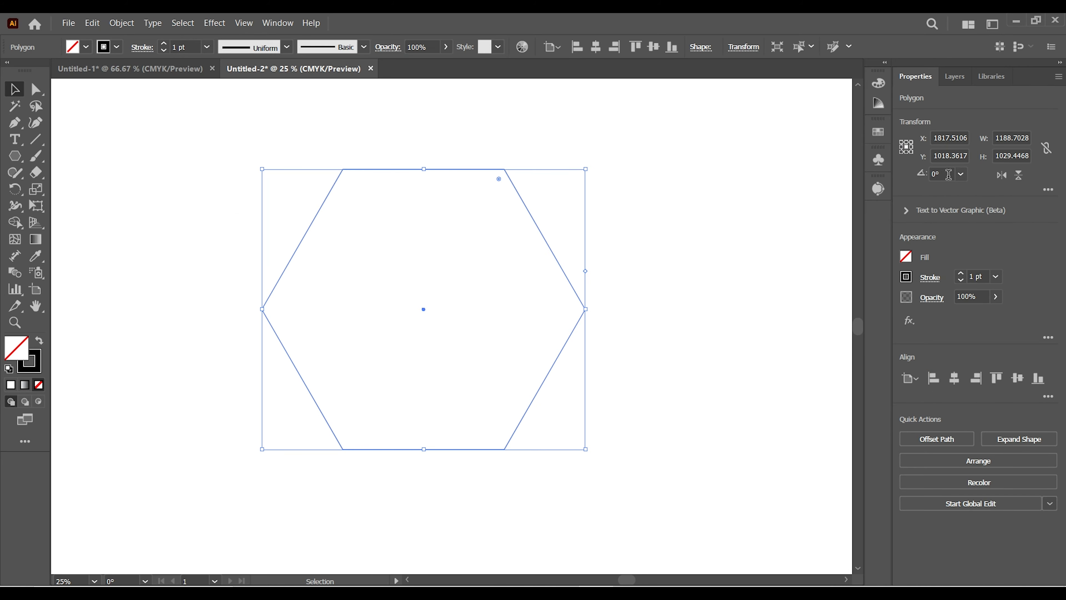
pyautogui.write('90')
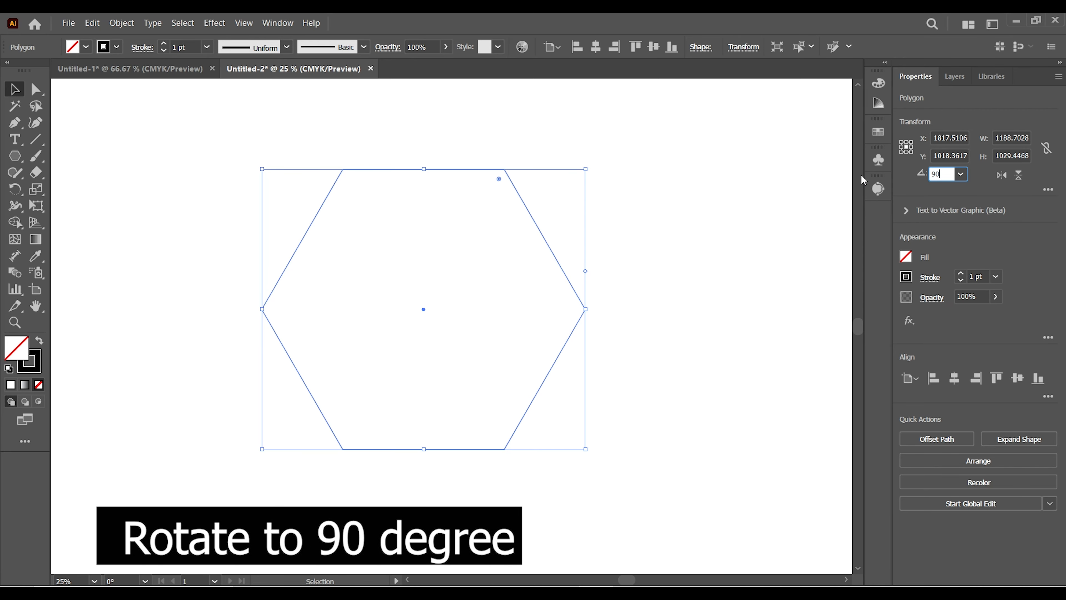
pyautogui.press('Return')
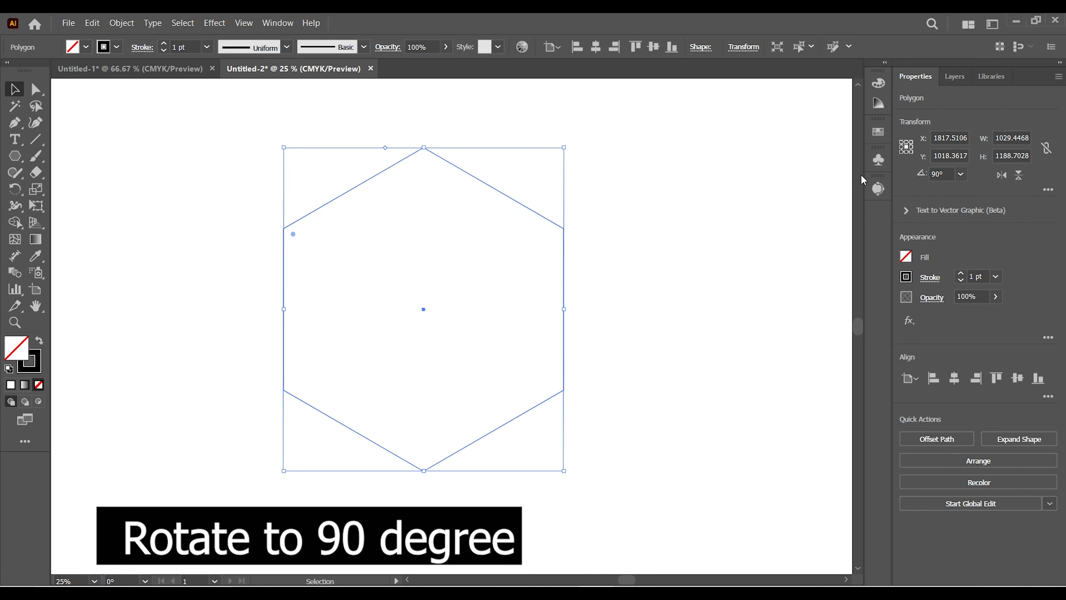
pyautogui.click(232, 317)
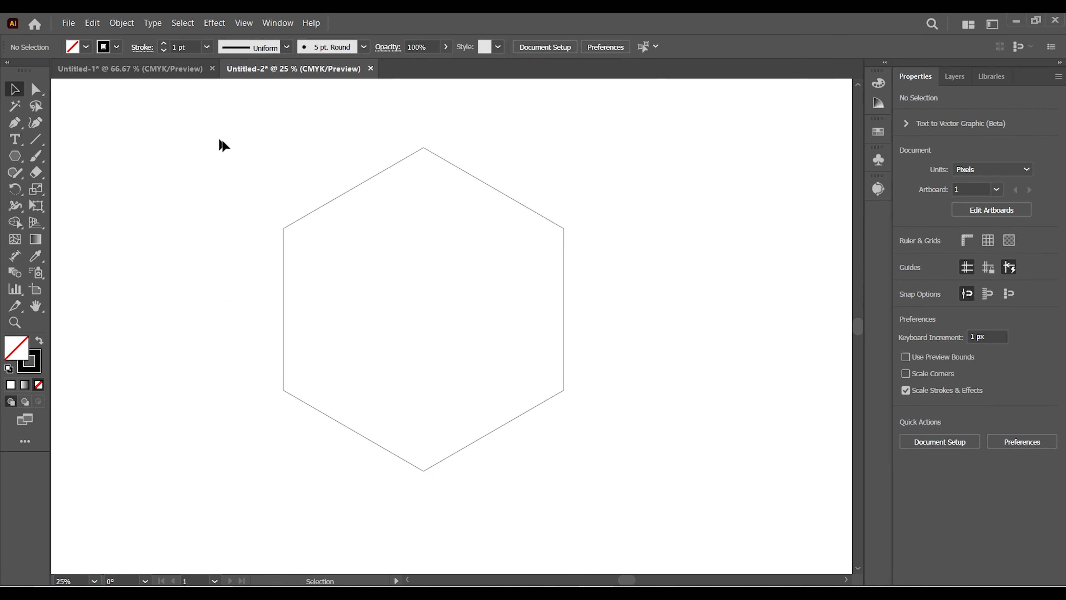
# Scale the hexagon down proportionally about its centre to about 690 × 797 px
pyautogui.click(445, 159)
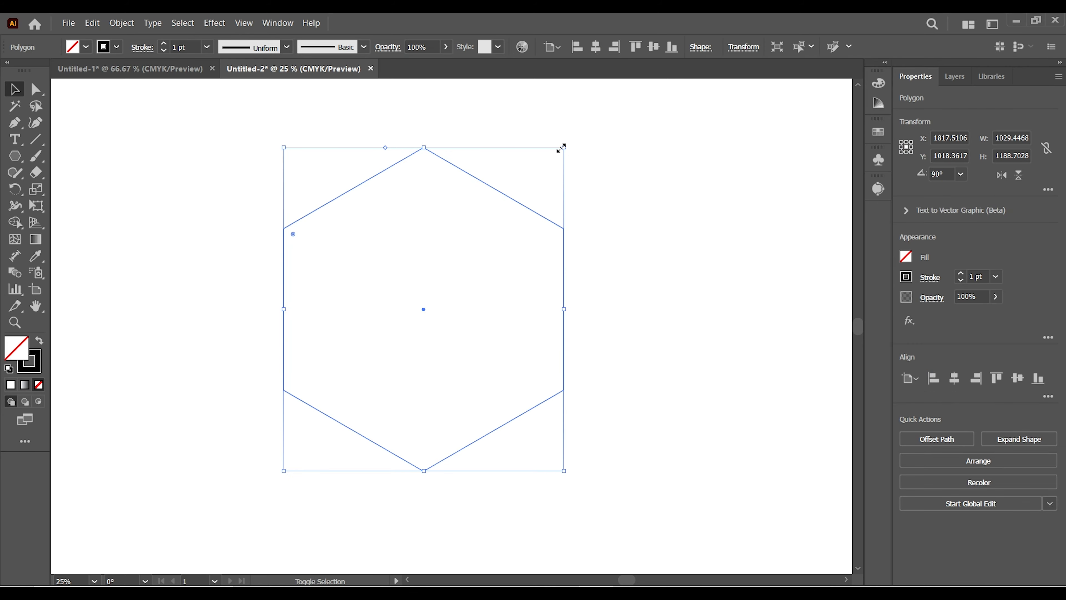
pyautogui.moveTo(560, 146); pyautogui.dragTo(519, 200)
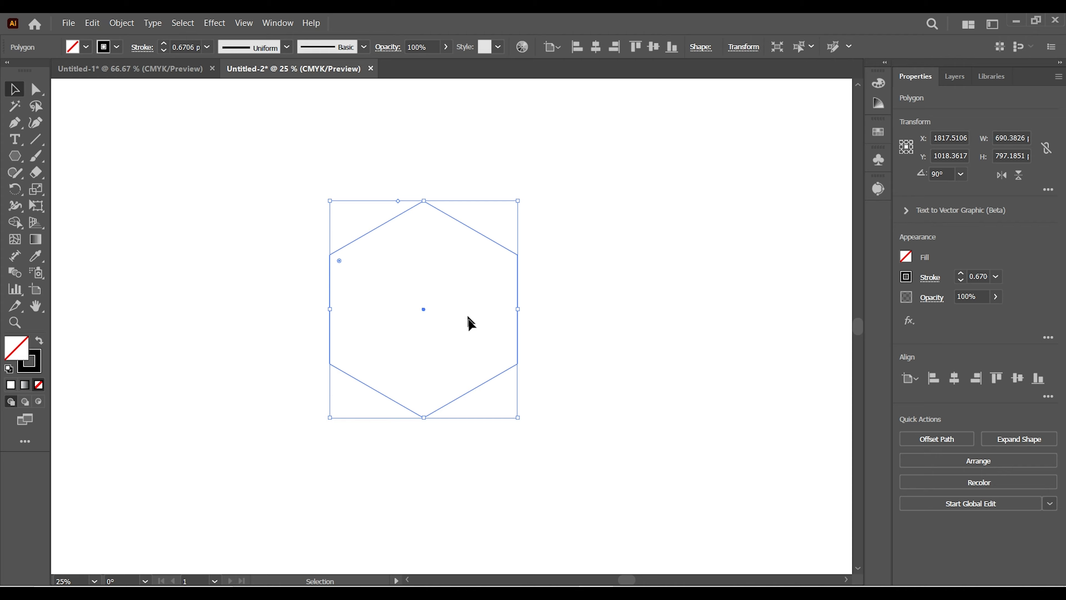
pyautogui.click(221, 227)
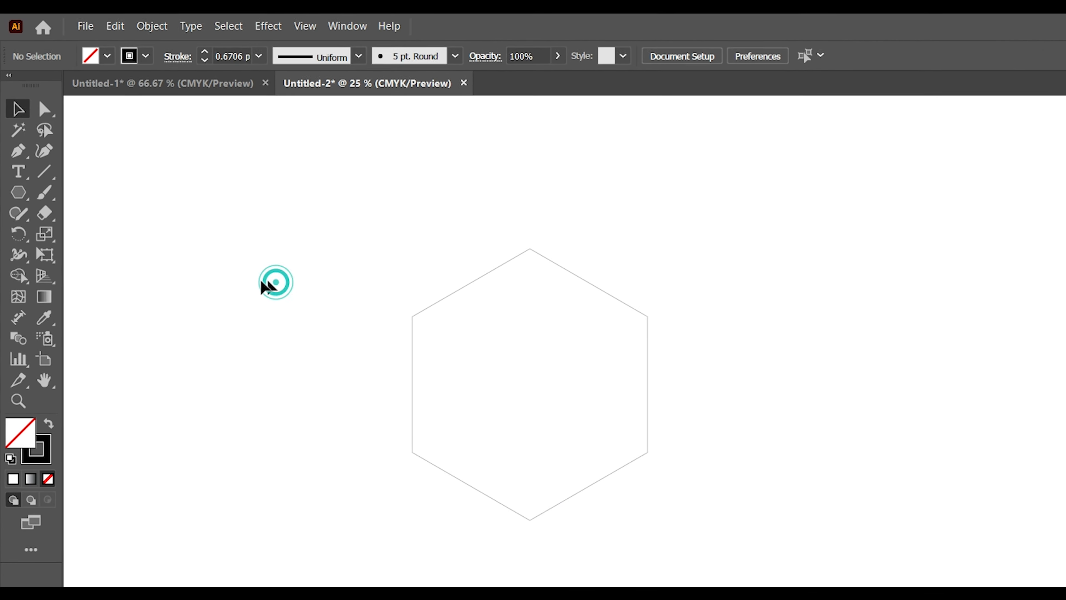
# Draw a vertical line about 1348 px long, centred on the hexagon and passing through its upper and lower vertices
pyautogui.click(44, 171)
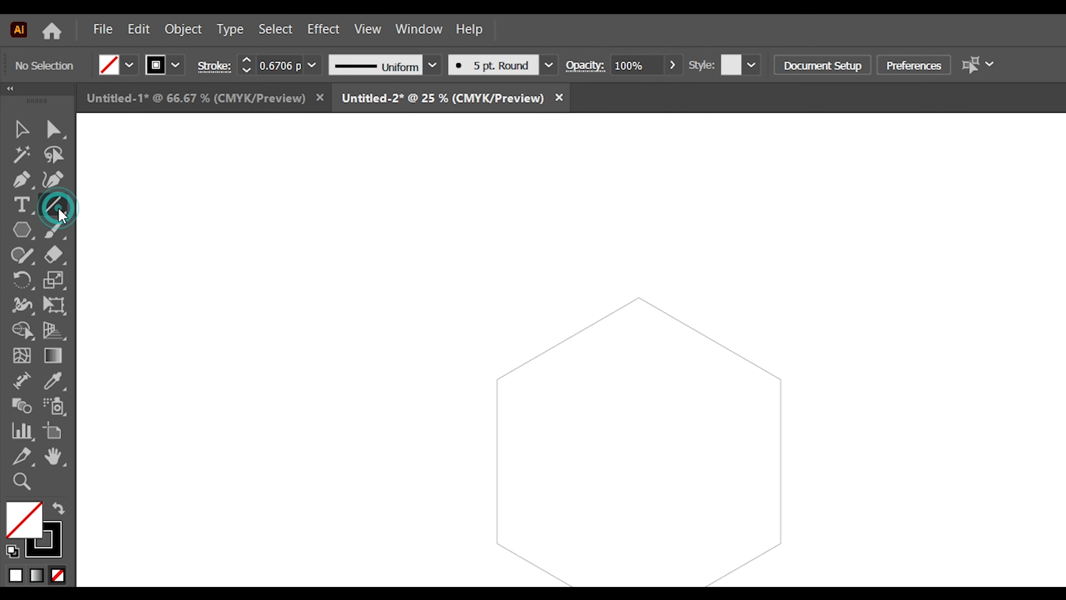
pyautogui.click(126, 206)
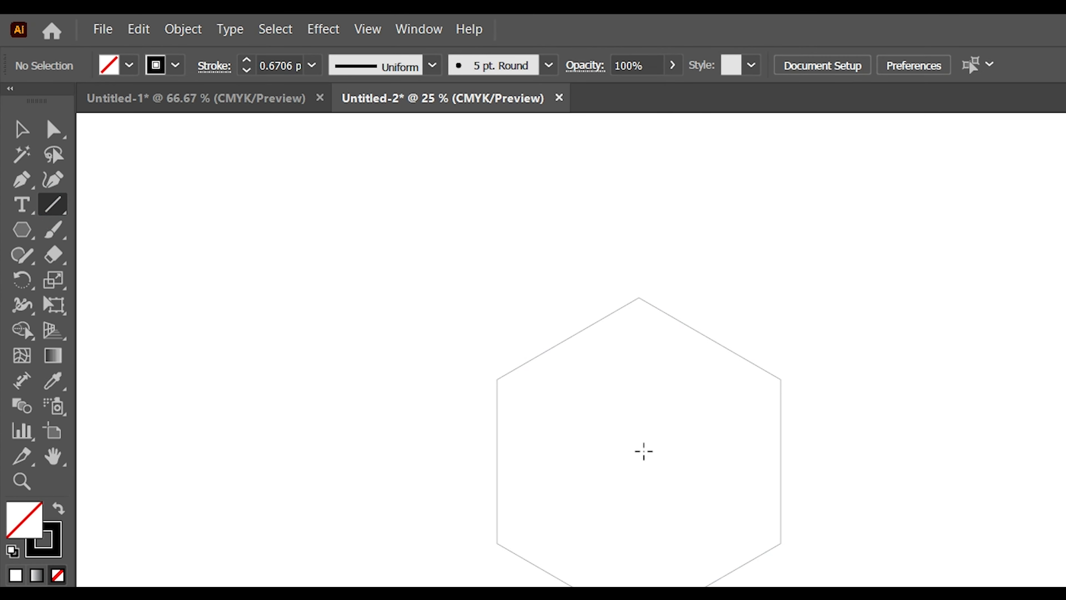
pyautogui.moveTo(639, 463); pyautogui.dragTo(652, 217)
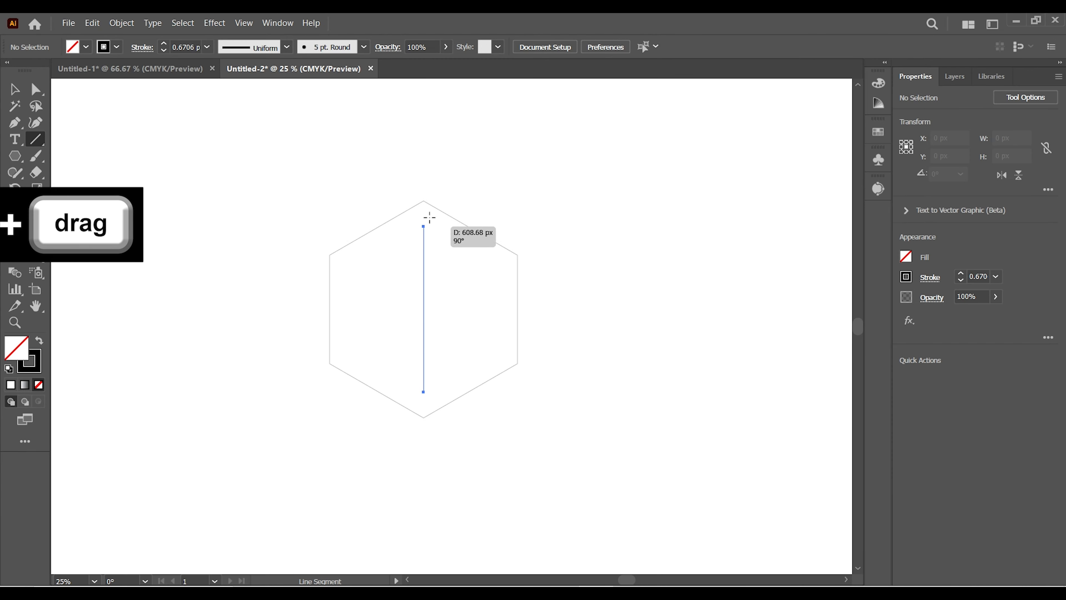
pyautogui.moveTo(431, 147); pyautogui.dragTo(436, 124)
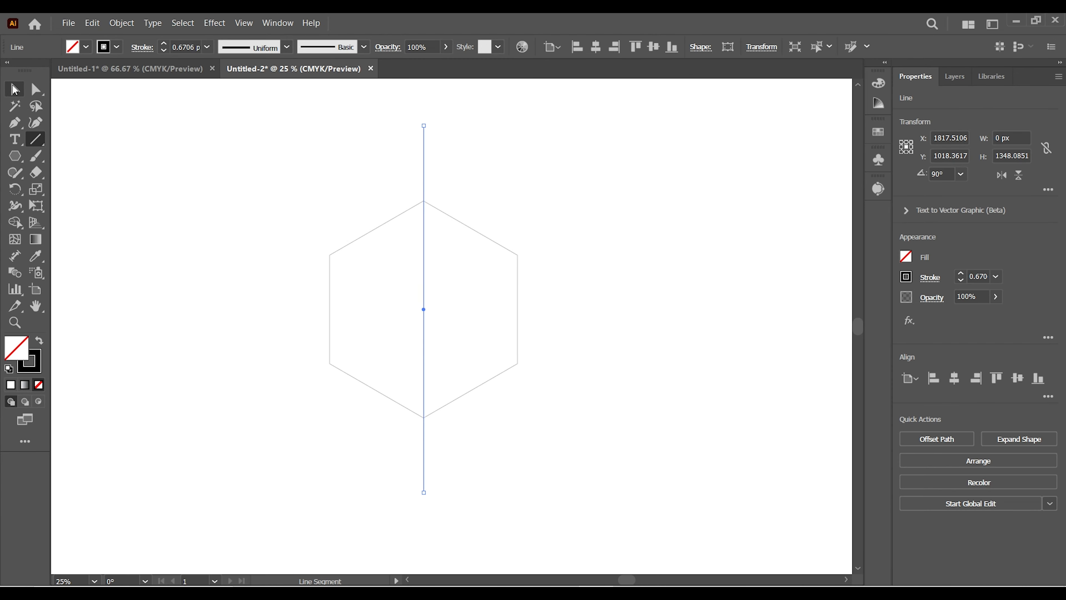
# Rotate a copy of the vertical line by 360/3 degrees about the hexagon's centre and repeat the transformation once for a third line
pyautogui.click(20, 192)
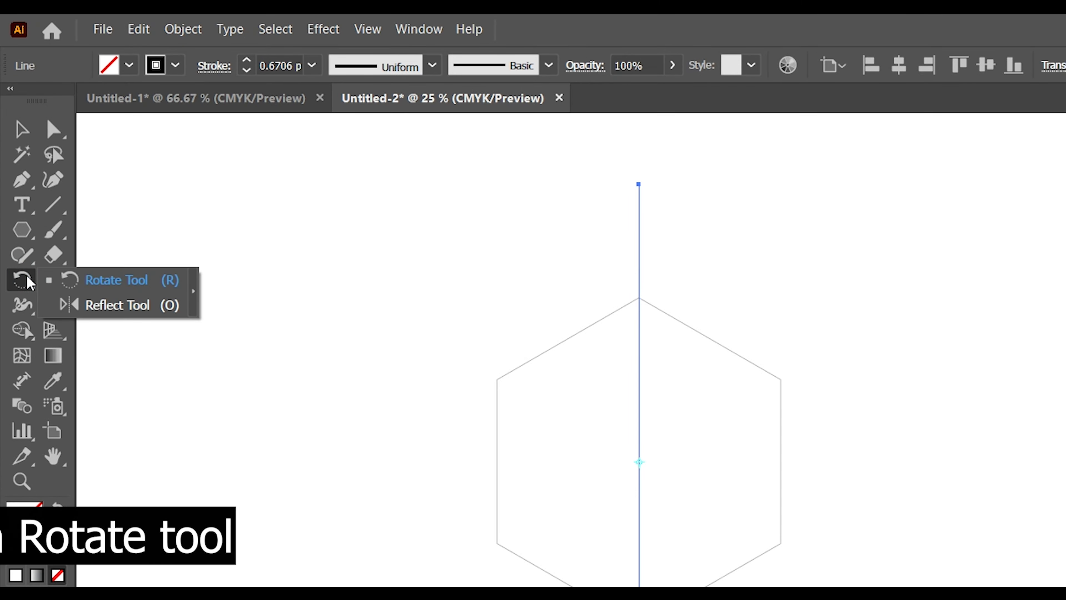
pyautogui.click(105, 279)
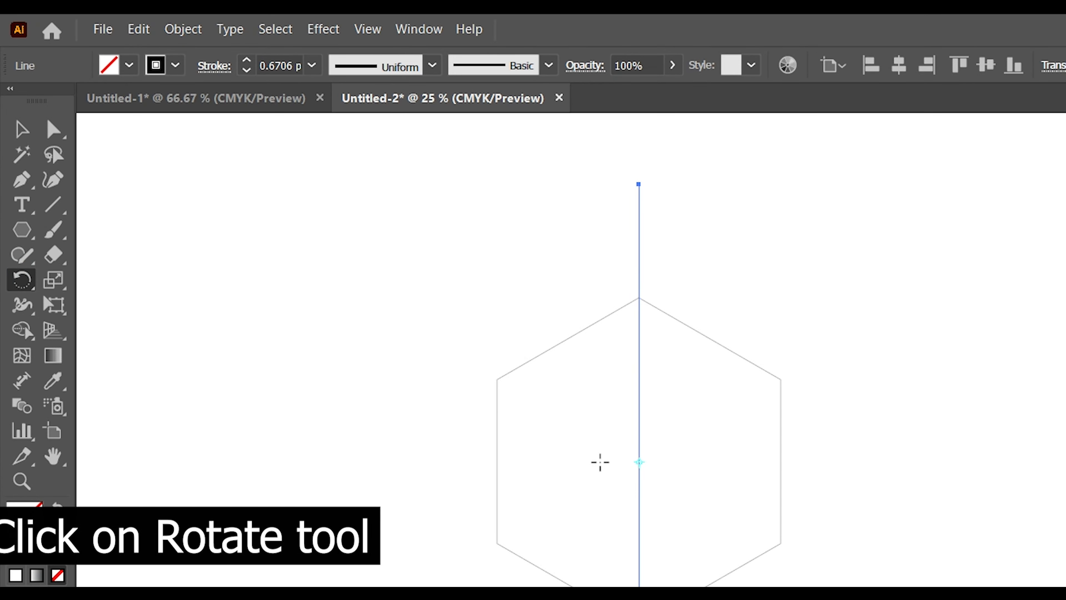
pyautogui.keyDown('alt'); pyautogui.click(639, 461); pyautogui.keyUp('alt')
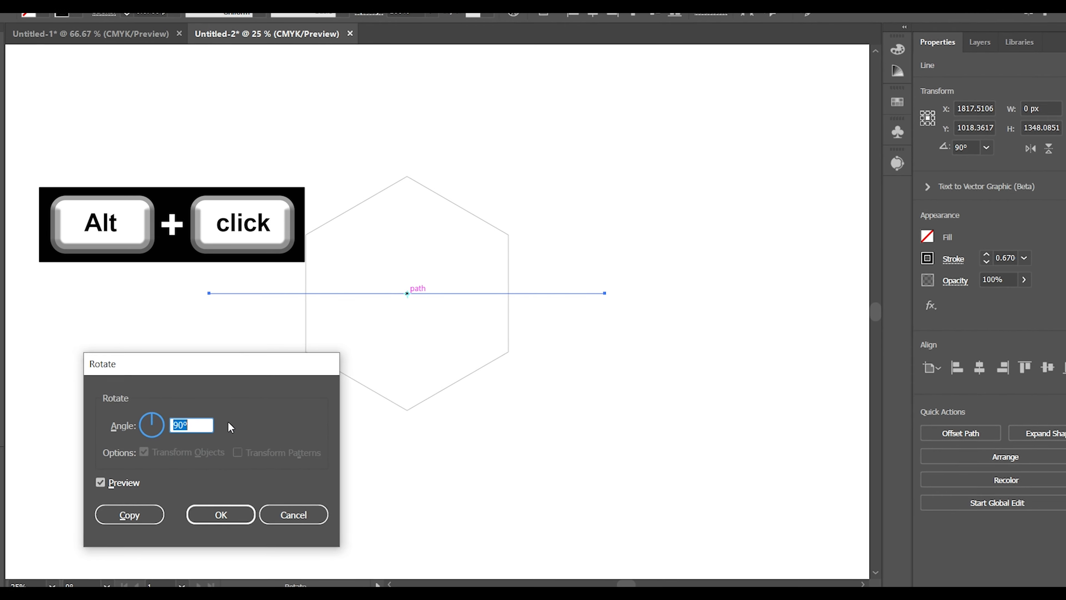
pyautogui.write('360')
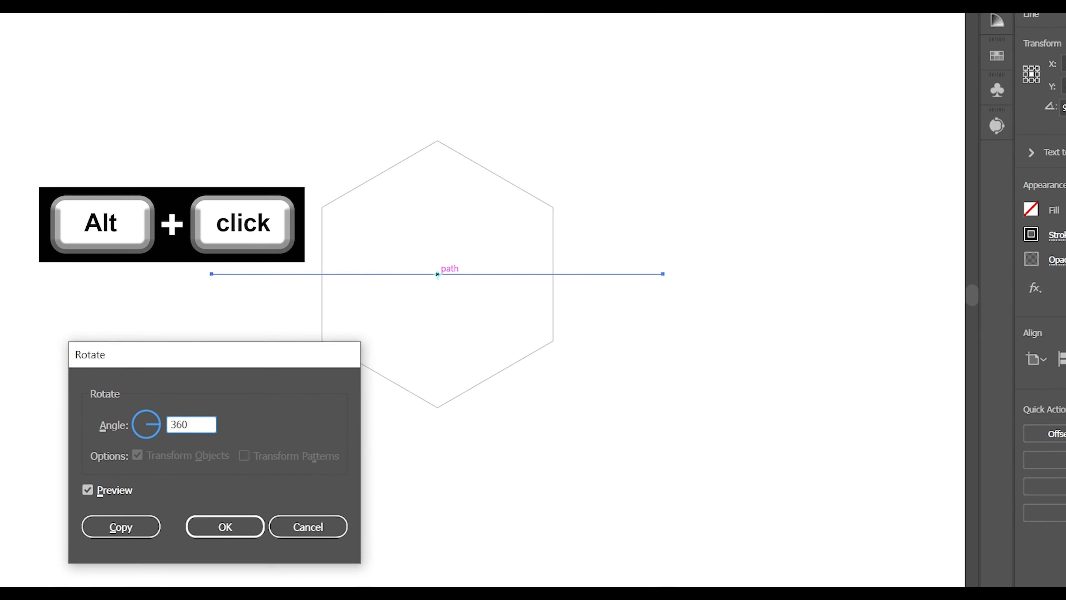
pyautogui.write('/3')
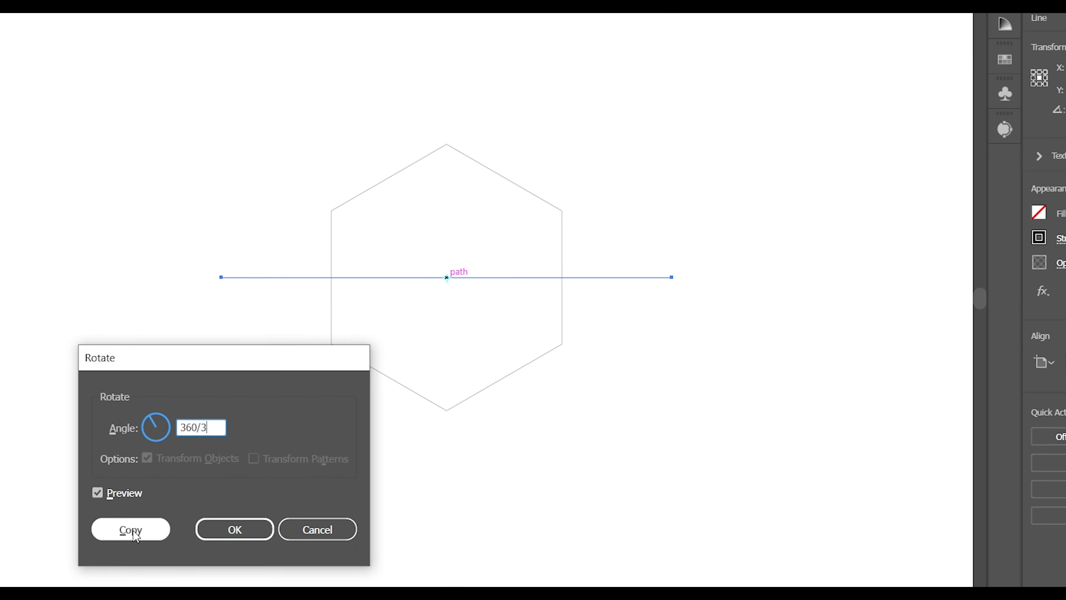
pyautogui.click(134, 530)
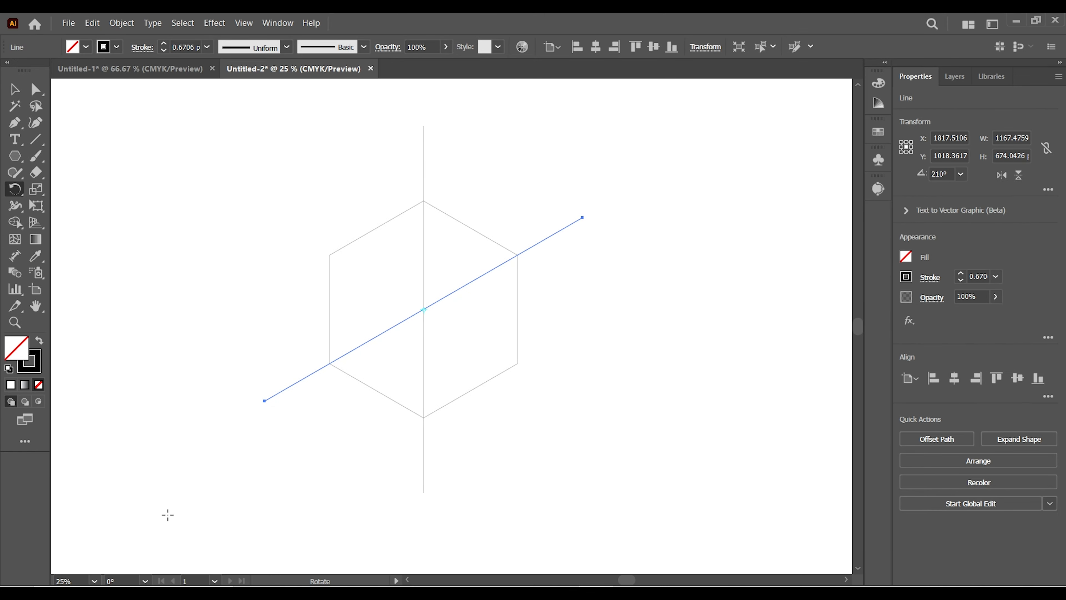
pyautogui.hotkey('ctrl', 'd')
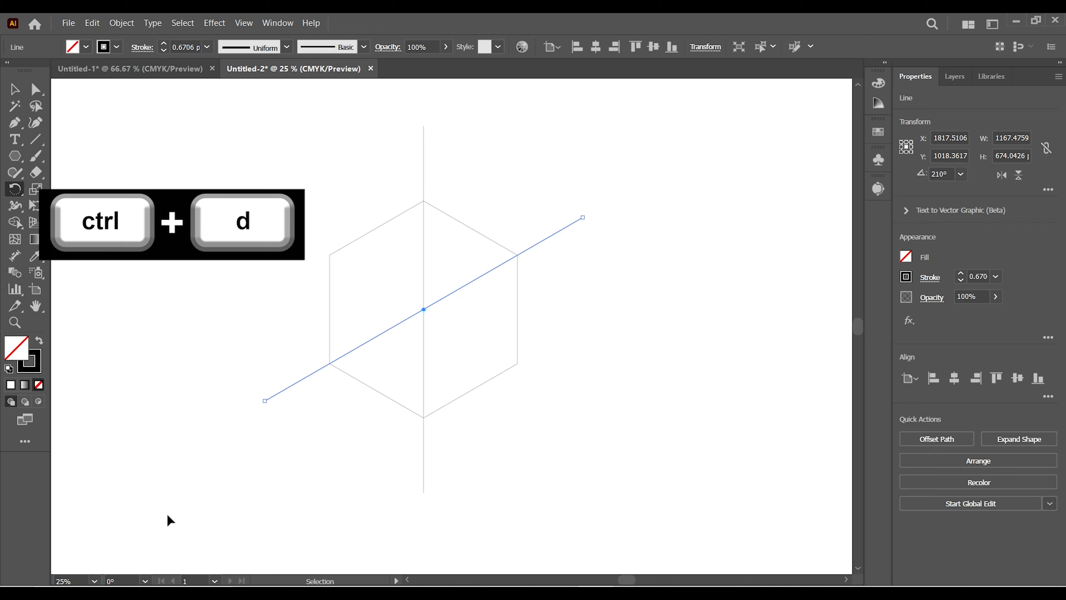
pyautogui.click(15, 91)
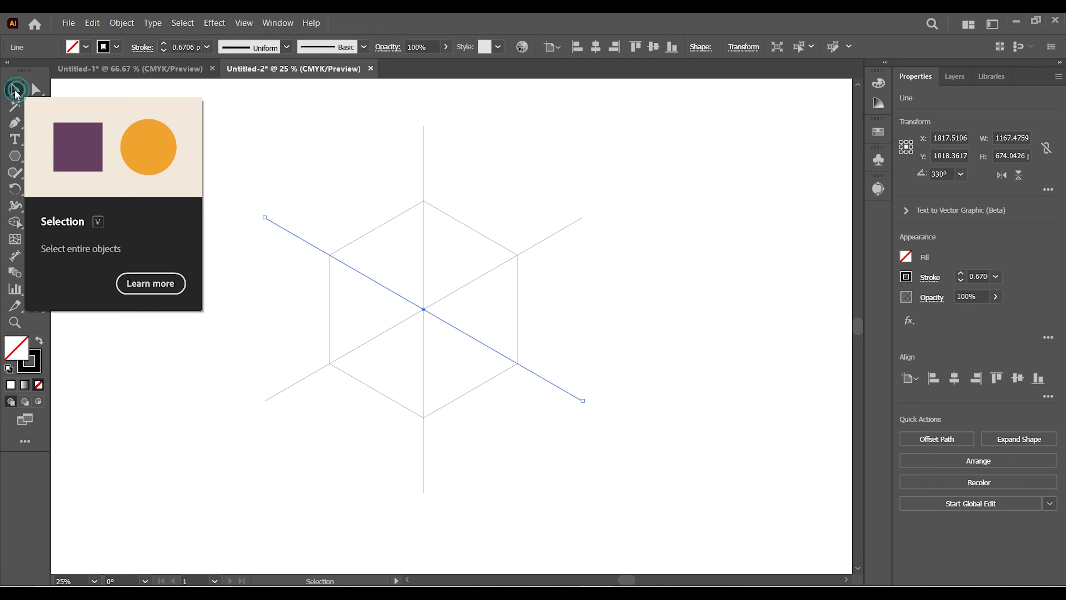
pyautogui.click(202, 367)
# Draw a horizontal line about 1732 px long, centred on the hexagon's bottom vertex
pyautogui.click(34, 140)
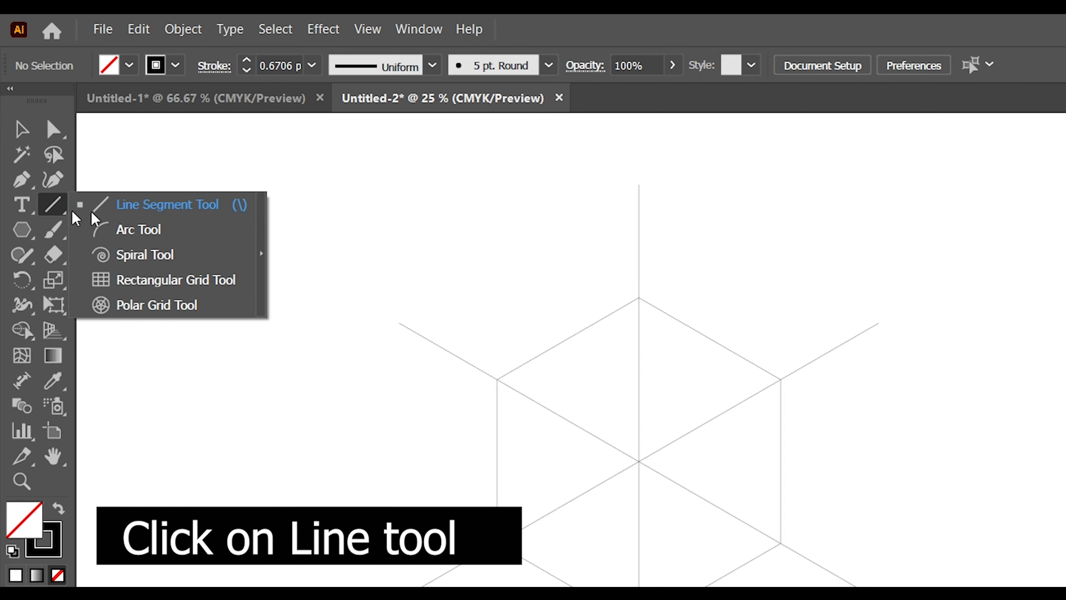
pyautogui.click(110, 204)
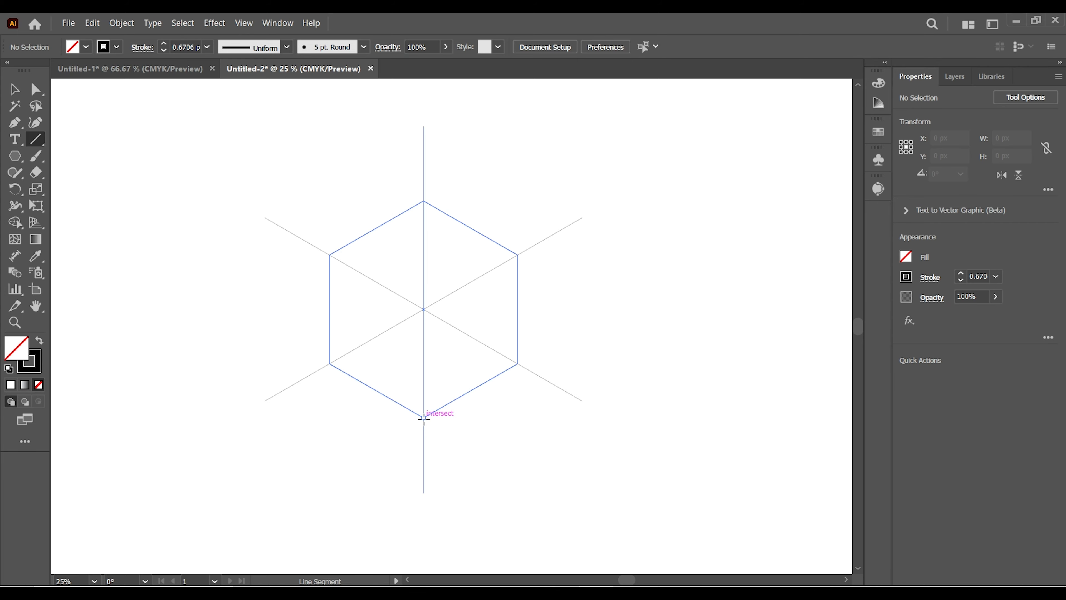
pyautogui.moveTo(423, 418); pyautogui.dragTo(642, 417)
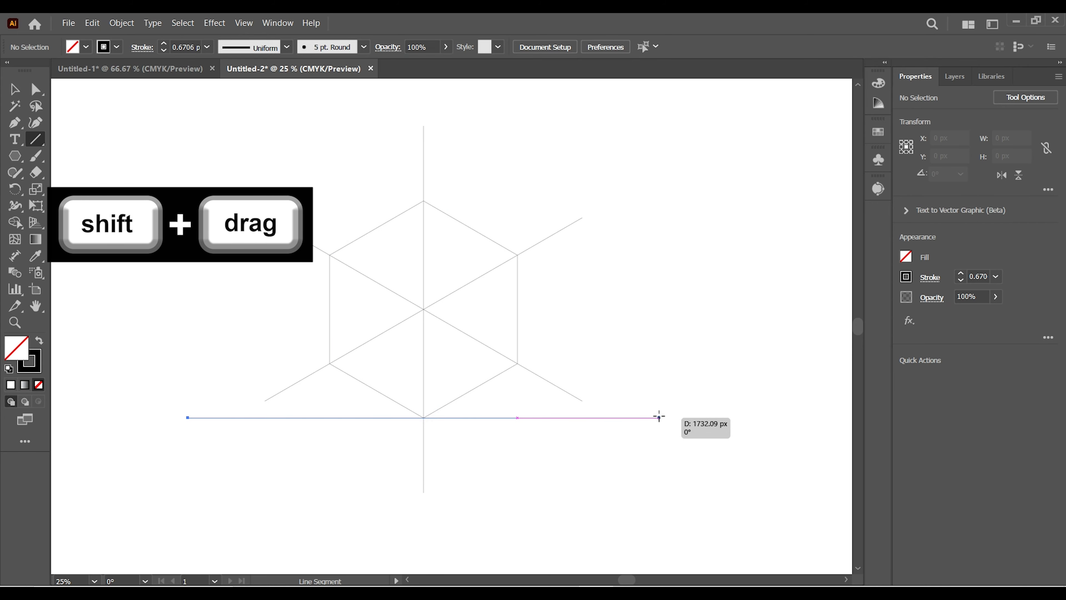
pyautogui.moveTo(659, 416); pyautogui.dragTo(660, 418)
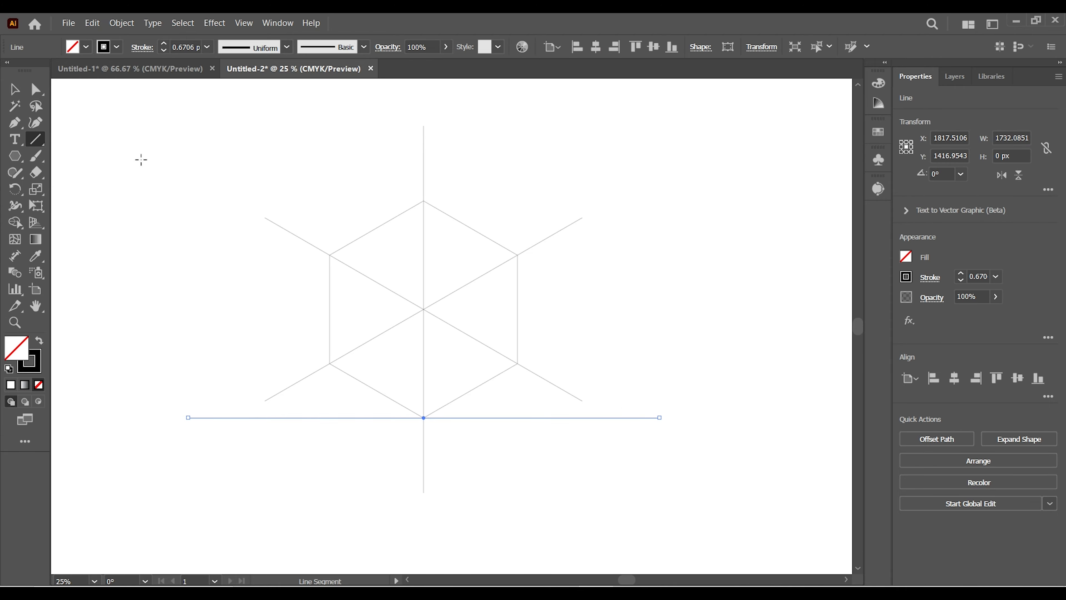
# Rotate a copy of the horizontal line by 120° about the hexagon's centre and repeat it to form a surrounding triangle
pyautogui.click(15, 189)
pyautogui.click(68, 186)
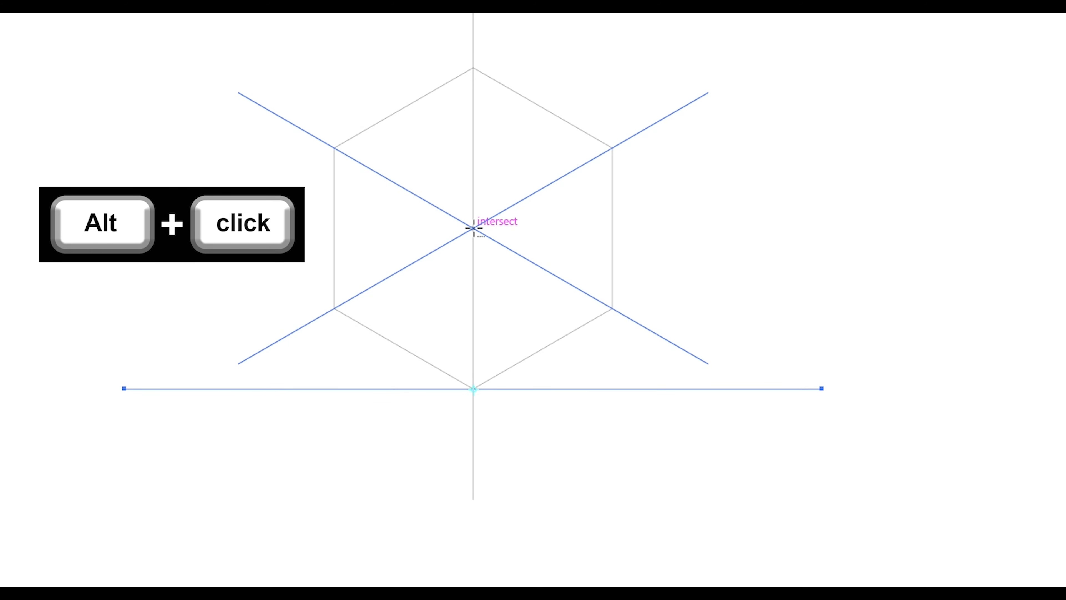
pyautogui.keyDown('alt'); pyautogui.click(474, 227); pyautogui.keyUp('alt')
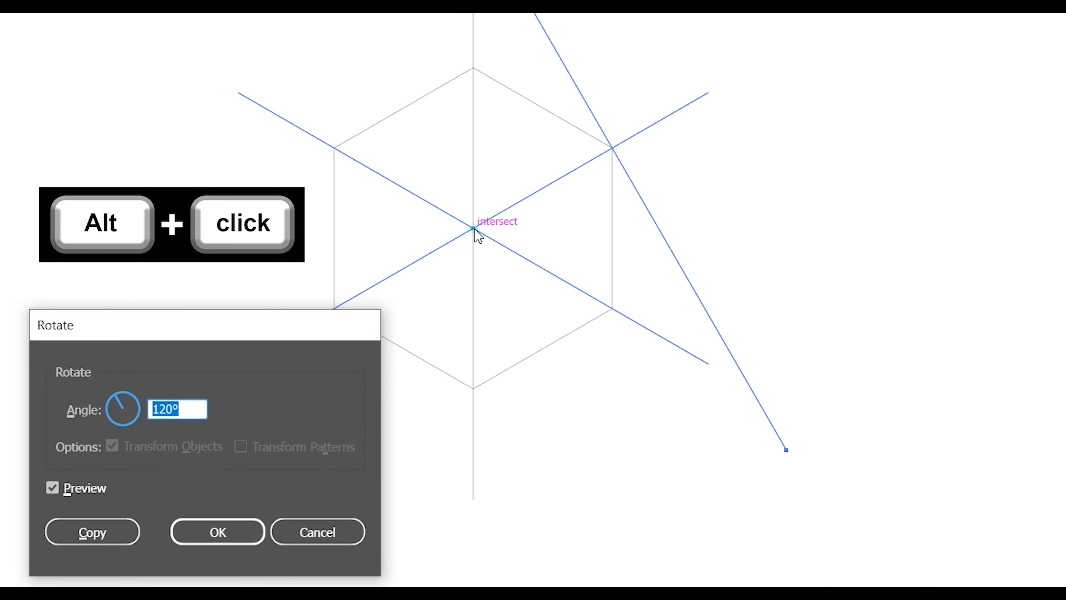
pyautogui.click(102, 531)
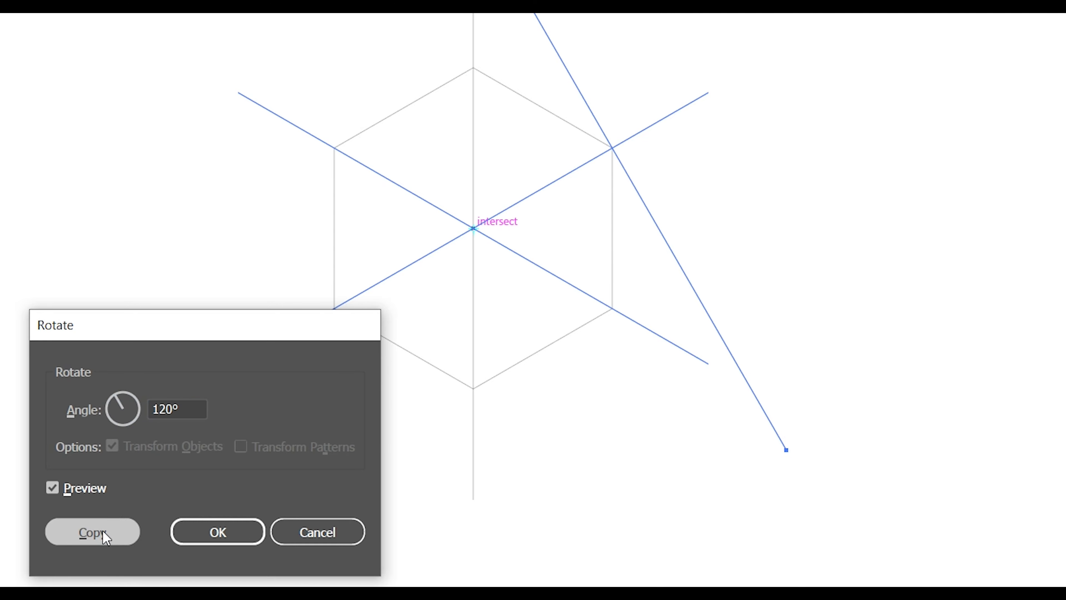
pyautogui.hotkey('ctrl', 'd')
pyautogui.hotkey('ctrl', 'd')
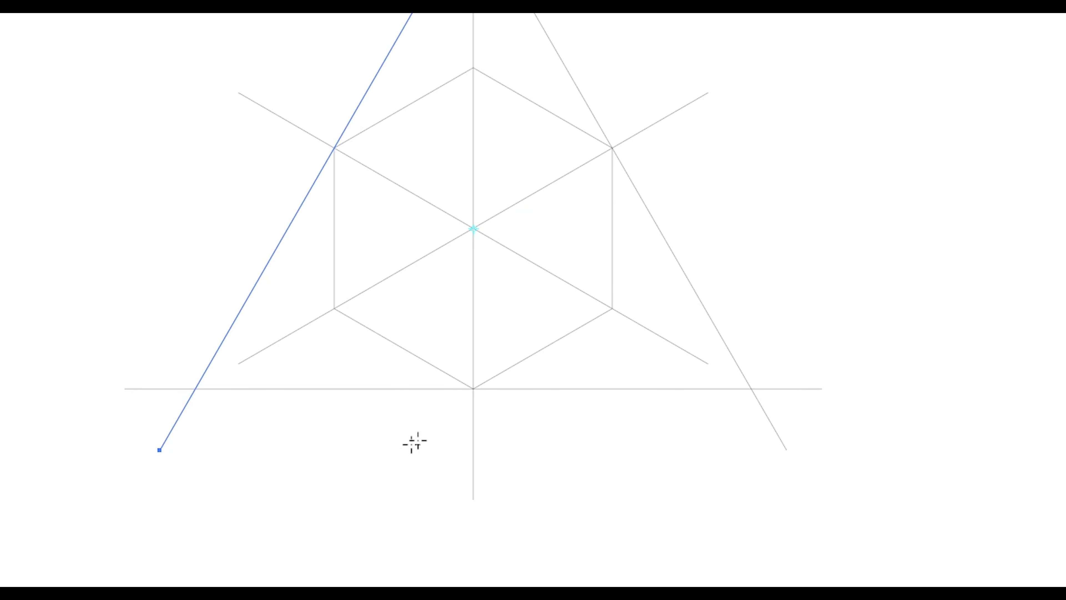
pyautogui.click(13, 89)
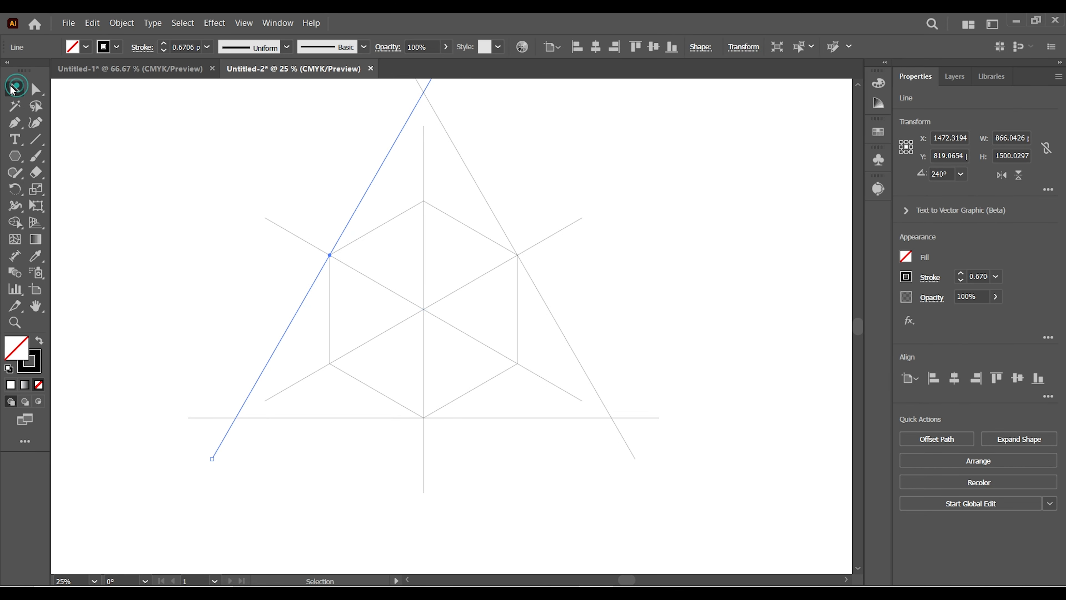
pyautogui.click(145, 177)
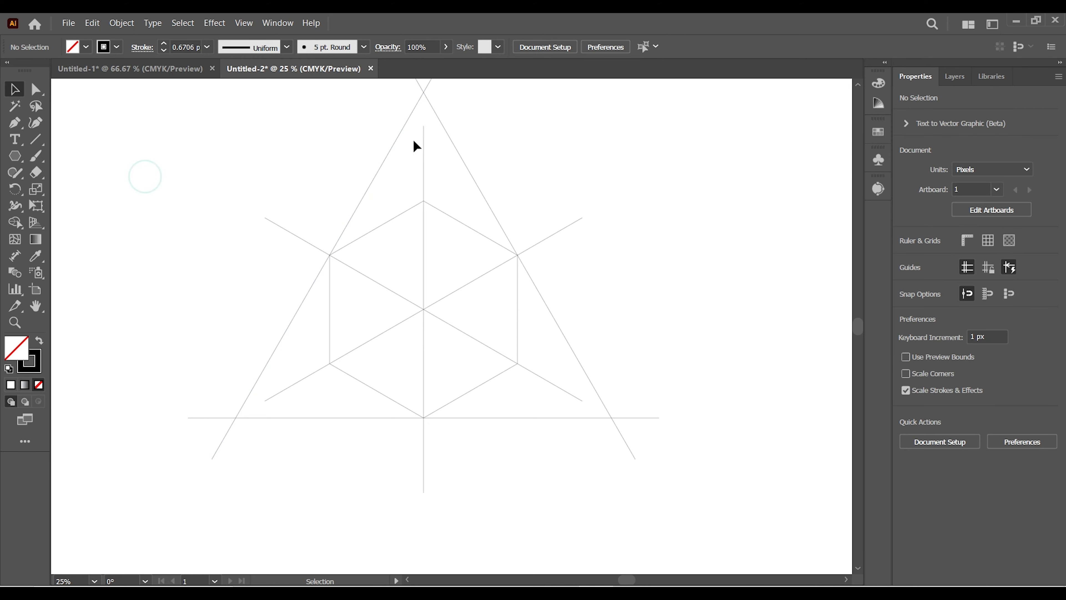
# Extend the vertical line's upper end straight up by about 260 px, past the apex of the surrounding triangle
pyautogui.click(424, 134)
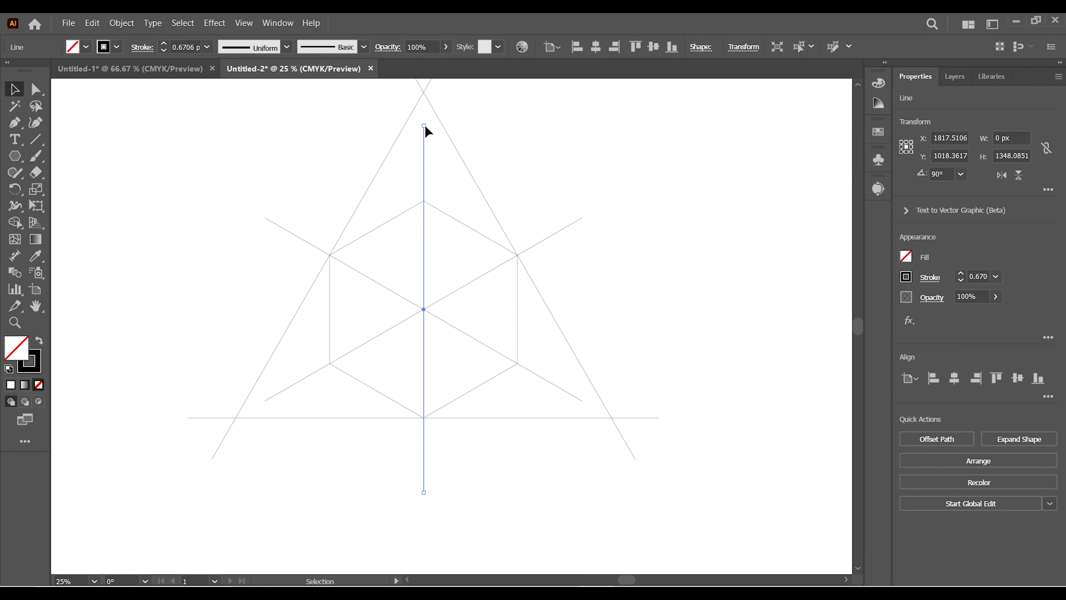
pyautogui.click(36, 90)
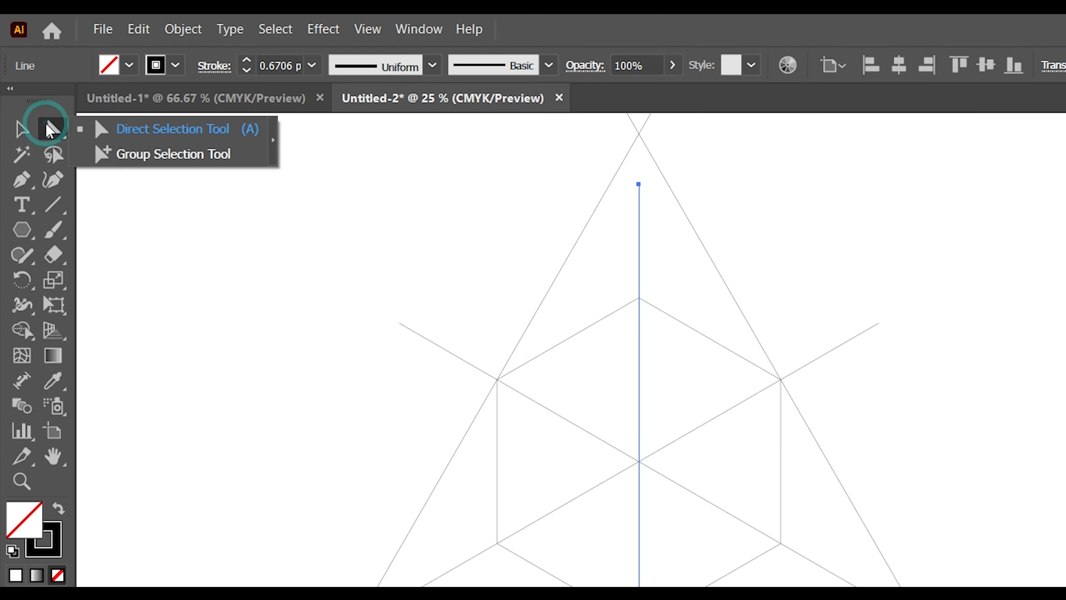
pyautogui.click(117, 134)
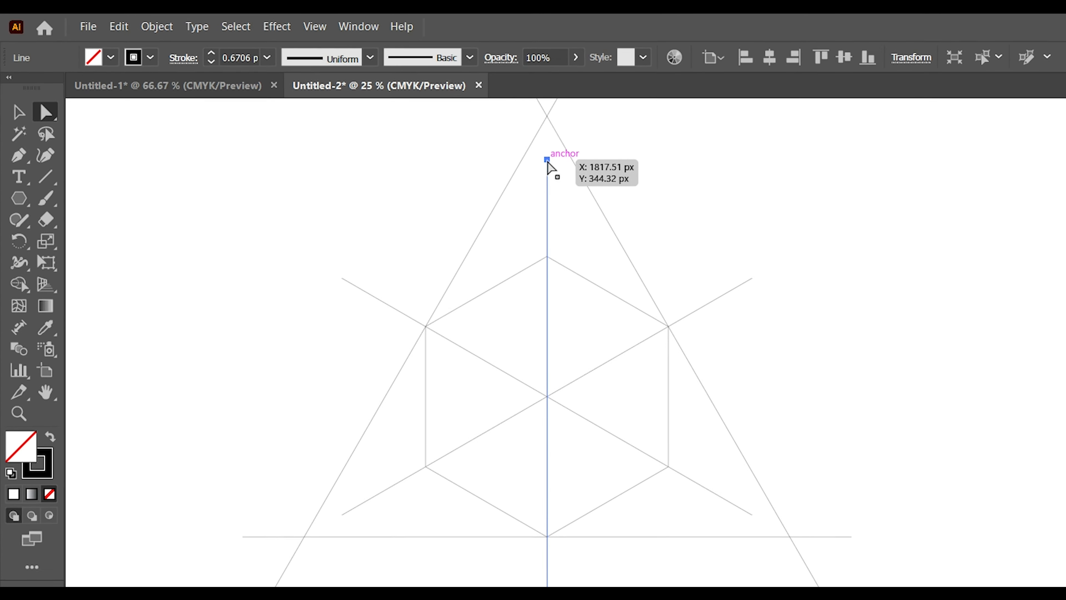
pyautogui.moveTo(548, 163); pyautogui.dragTo(548, 276)
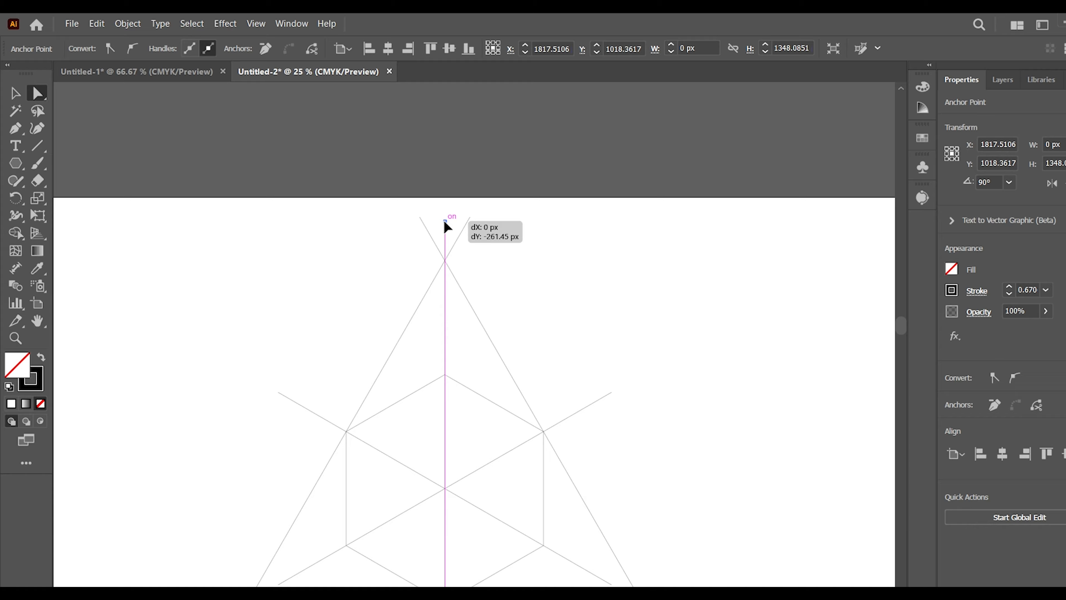
pyautogui.moveTo(445, 222); pyautogui.dragTo(445, 223)
pyautogui.press('space')
pyautogui.moveTo(515, 359); pyautogui.dragTo(512, 218)
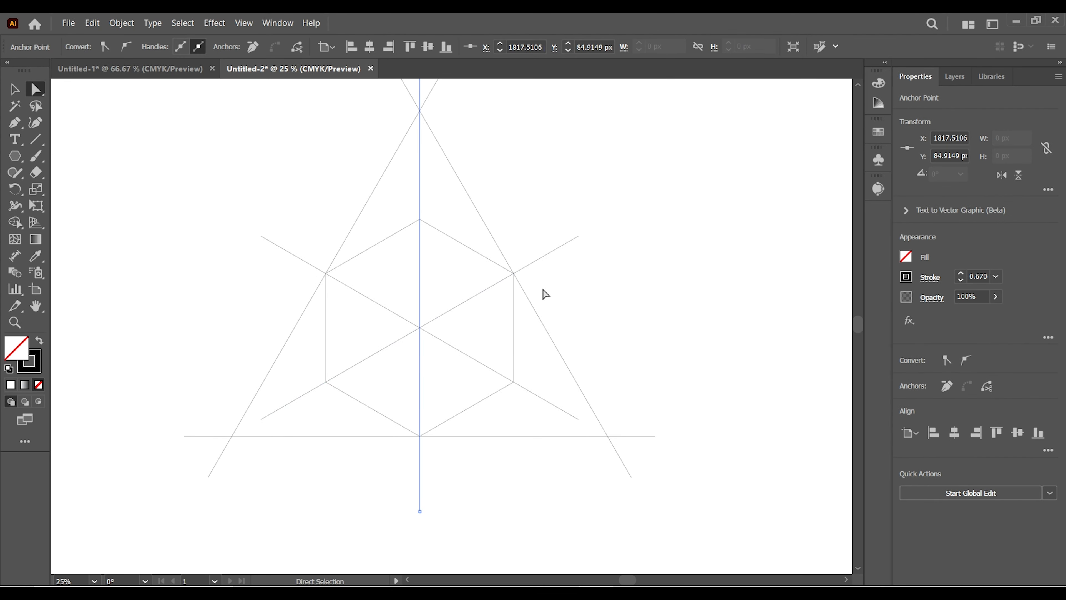
# Extend the lower ends of both slanted centre lines along their own directions, just past the bottom corners of the surrounding triangle
pyautogui.click(261, 421)
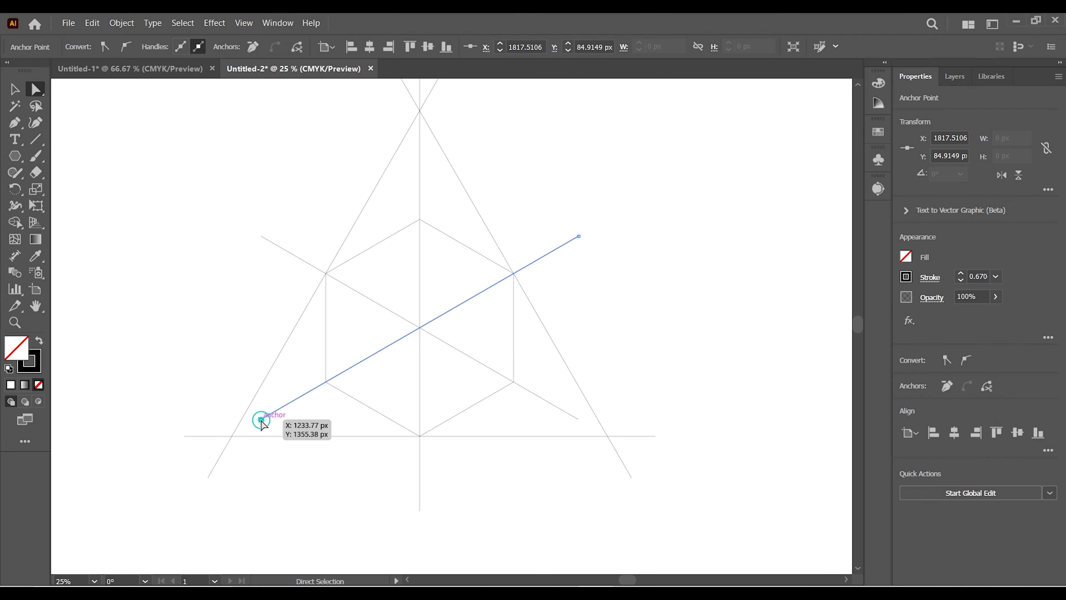
pyautogui.moveTo(263, 423); pyautogui.dragTo(208, 451)
pyautogui.hotkey('ctrl', 'z')
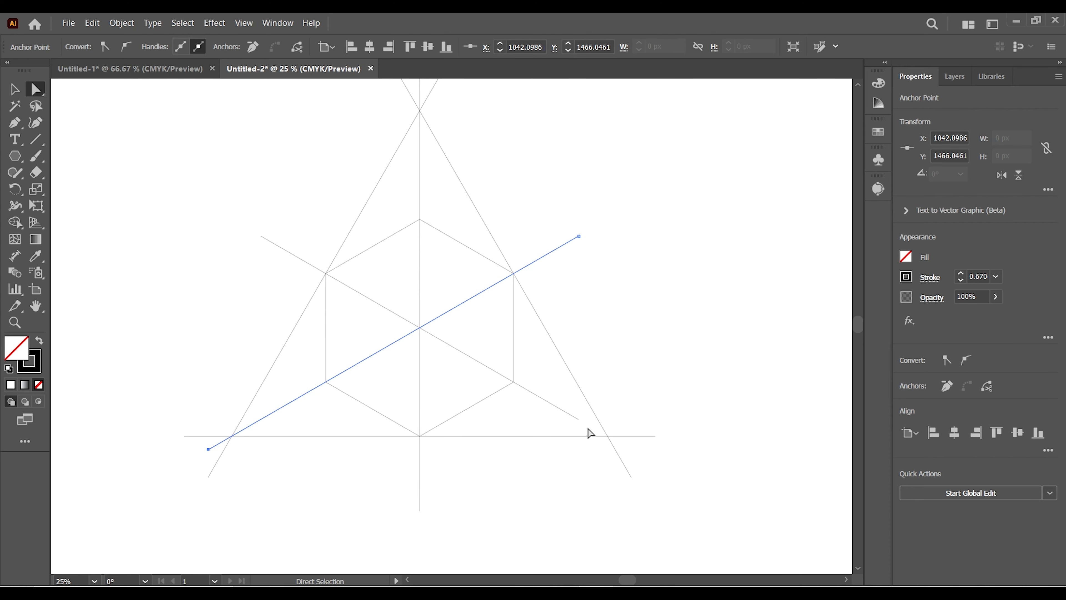
pyautogui.moveTo(578, 419); pyautogui.dragTo(633, 451)
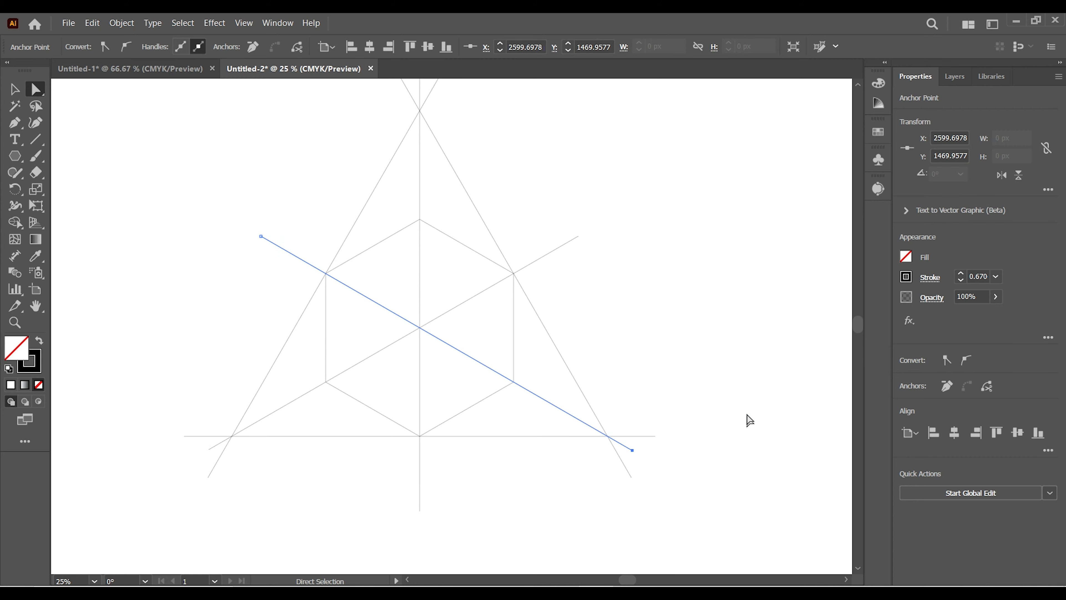
pyautogui.click(734, 359)
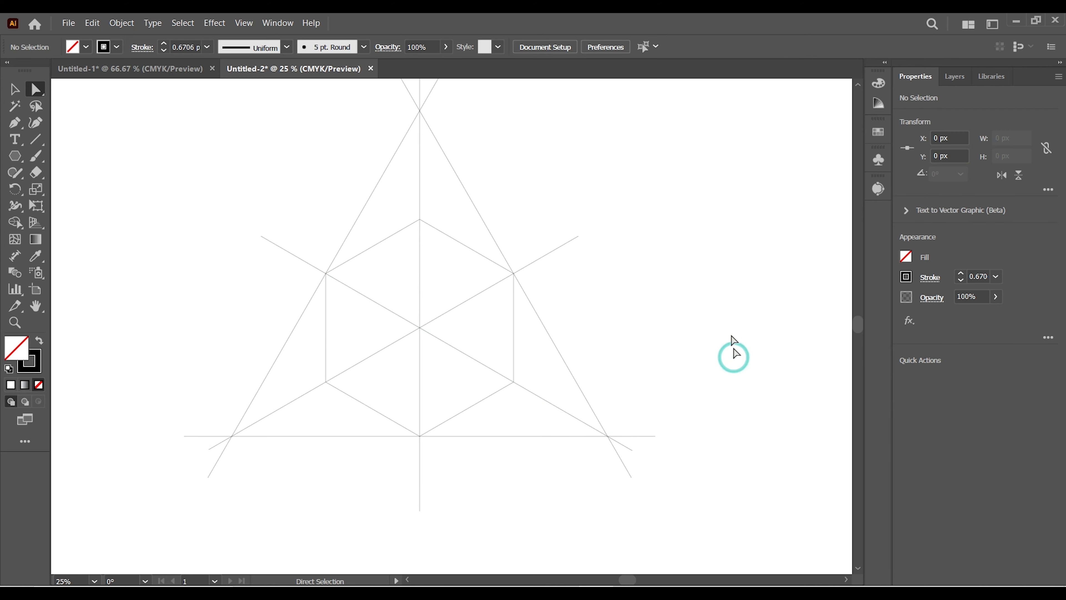
# Select all the lines and use Shape Builder with a K=80 dark grey fill to build three alternating outer triangles around the hexagon
pyautogui.click(15, 89)
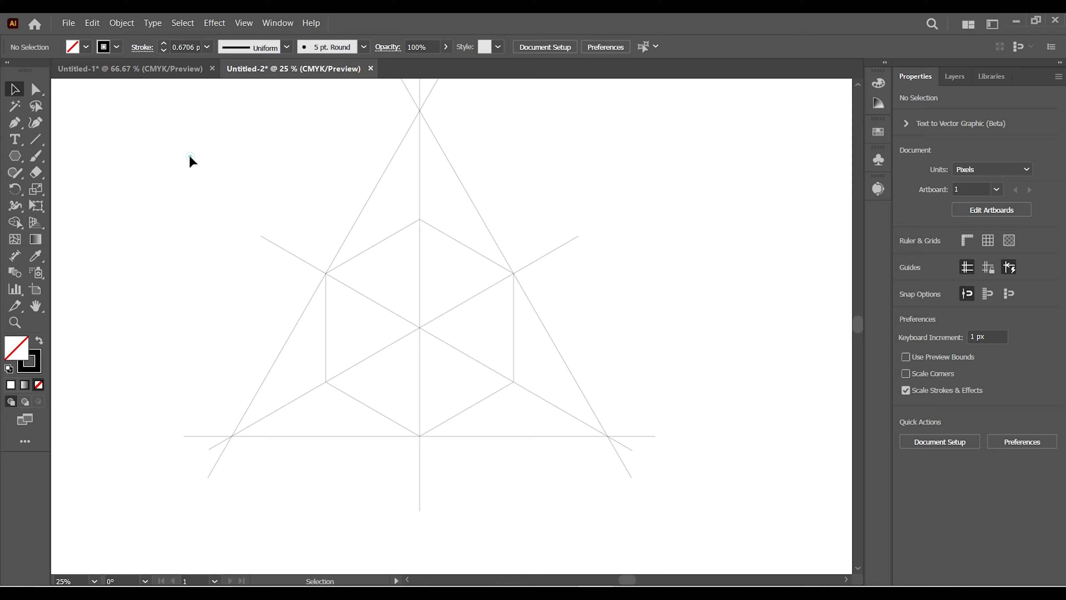
pyautogui.moveTo(189, 155); pyautogui.dragTo(716, 504)
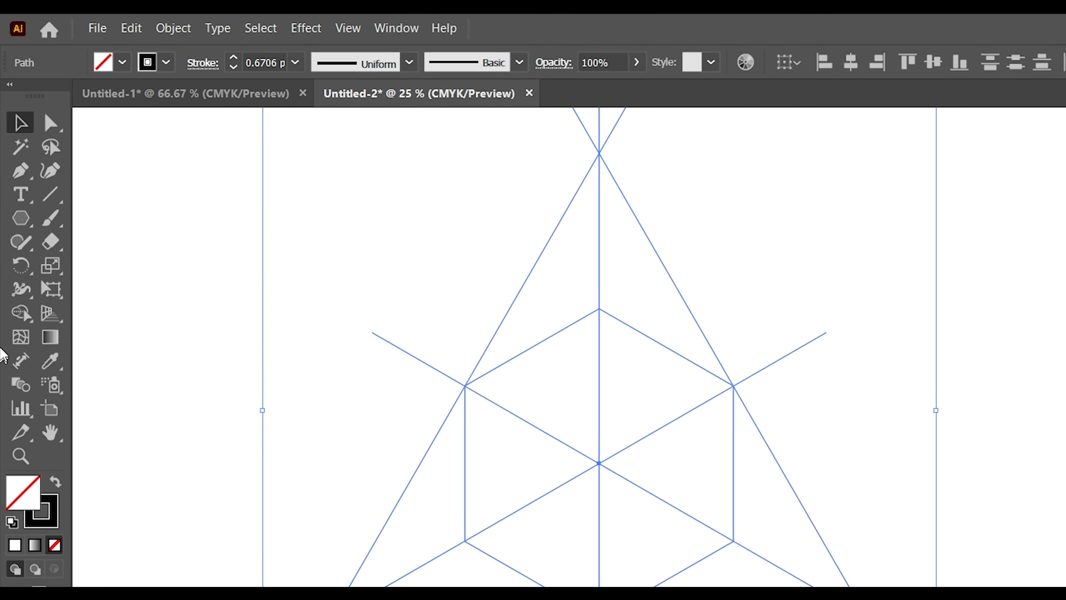
pyautogui.moveTo(21, 314); pyautogui.dragTo(98, 332)
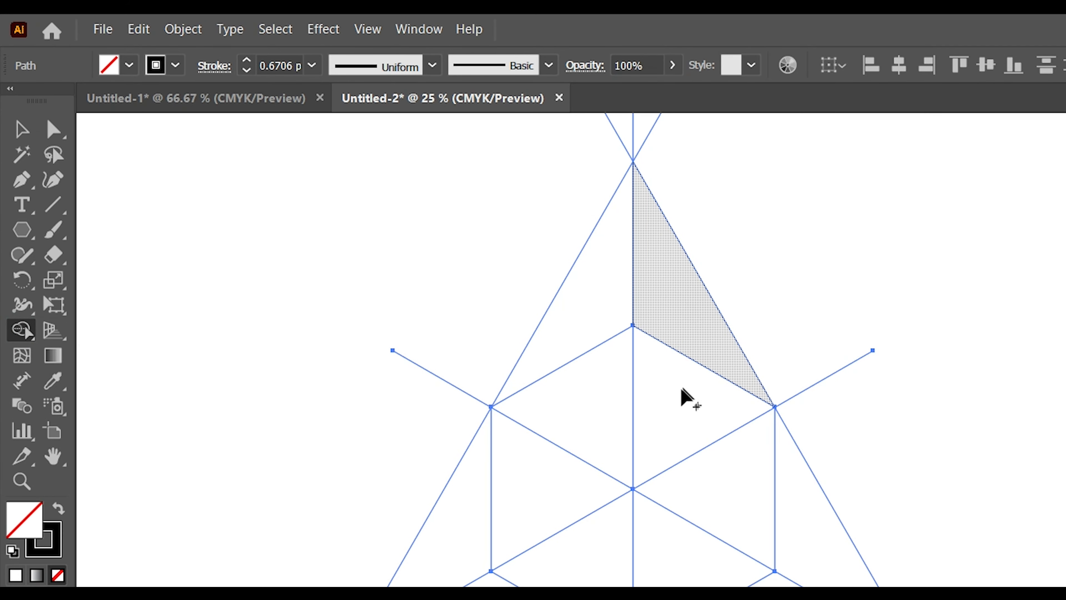
pyautogui.click(108, 65)
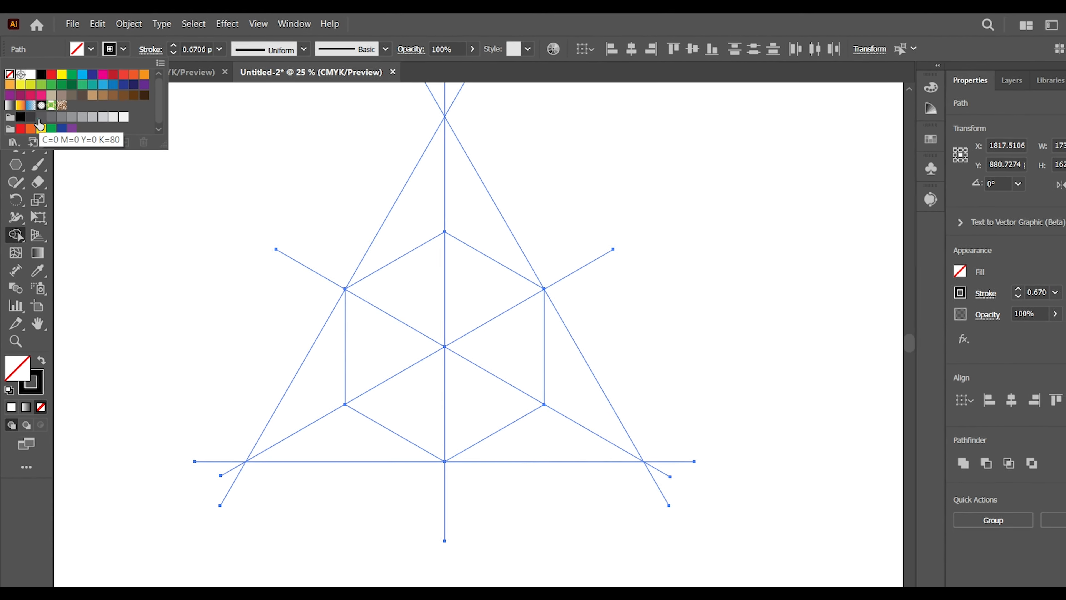
pyautogui.click(37, 119)
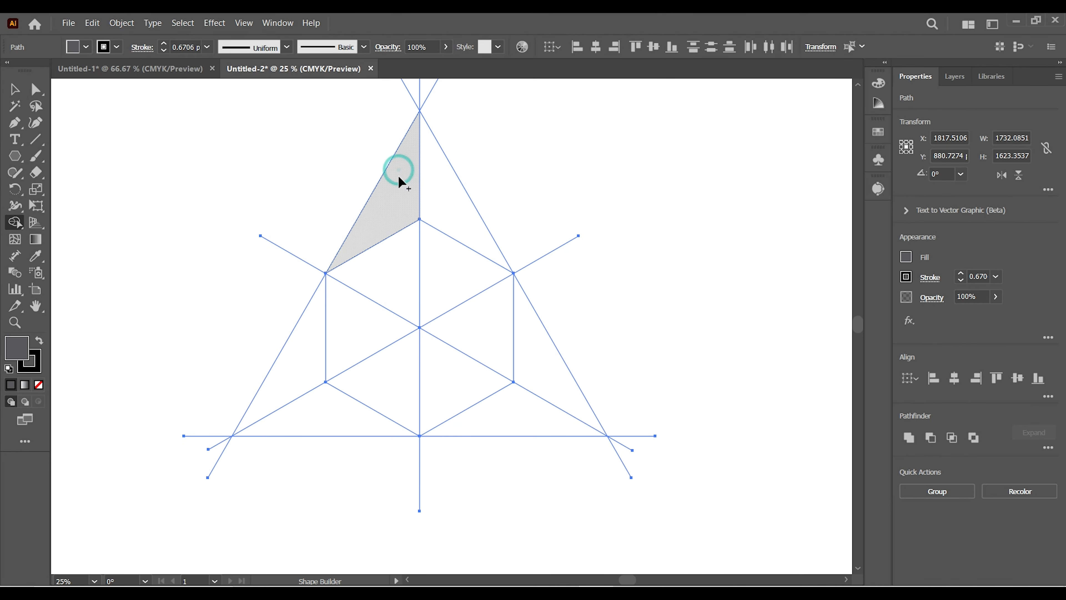
pyautogui.click(398, 176)
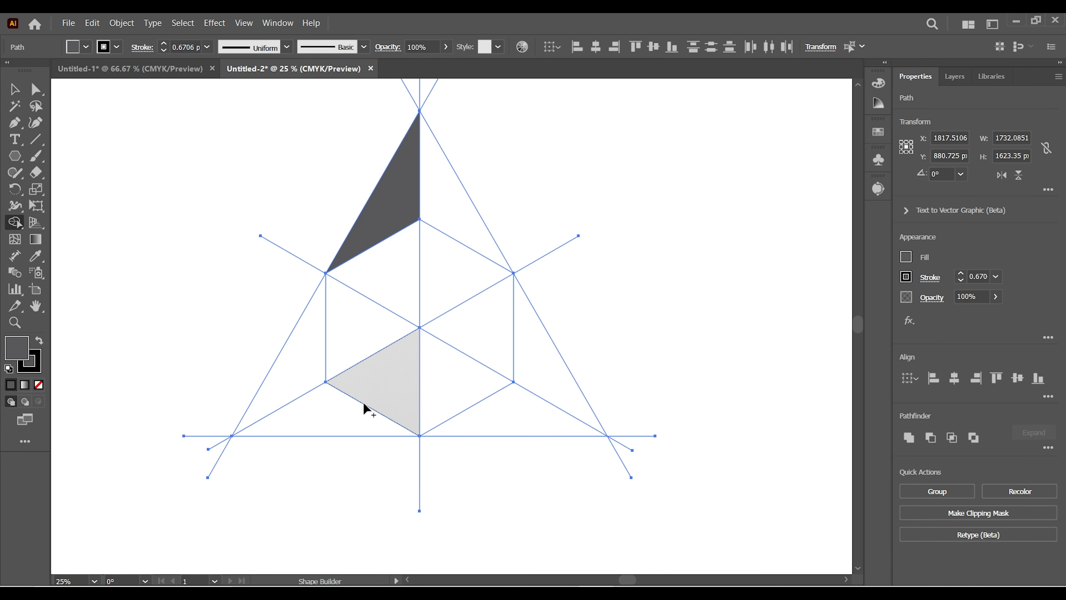
pyautogui.click(327, 412)
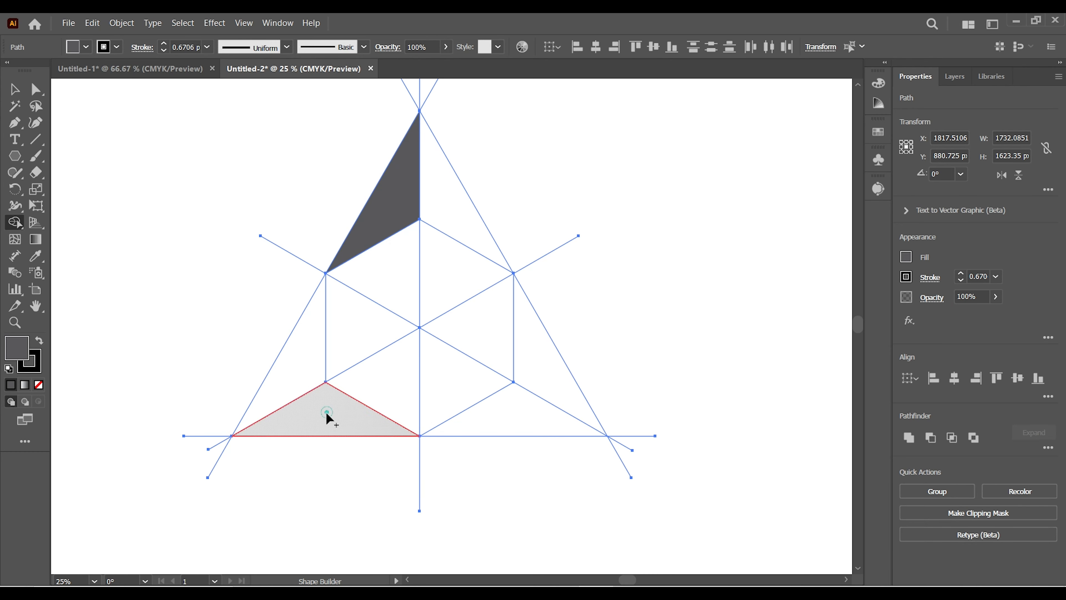
pyautogui.click(563, 385)
# Fill the three remaining outer triangles around the hexagon with a medium grey swatch using Shape Builder
pyautogui.click(86, 47)
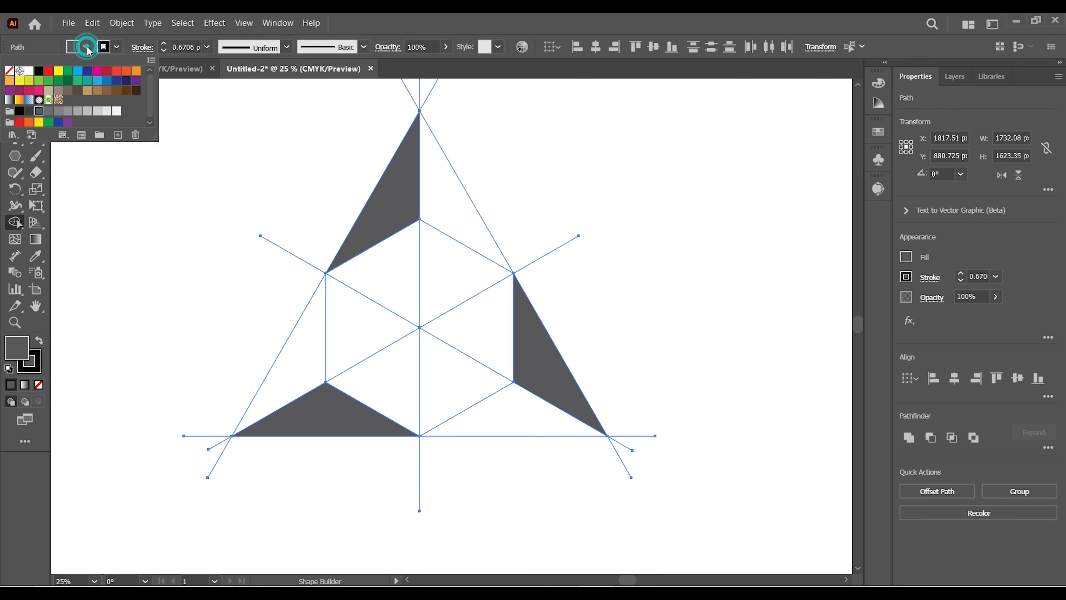
pyautogui.click(78, 110)
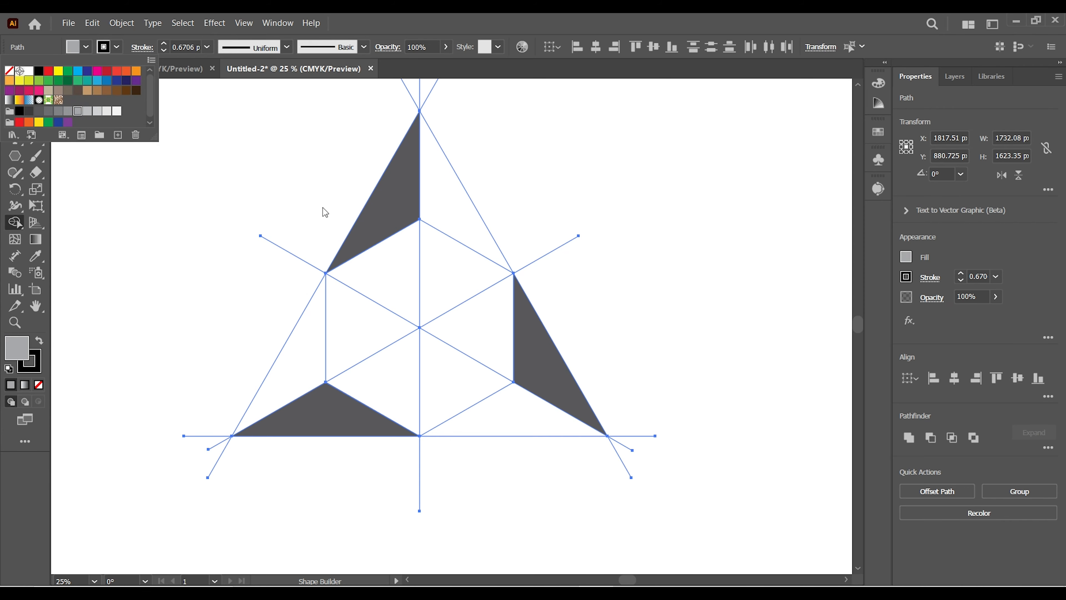
pyautogui.click(438, 181)
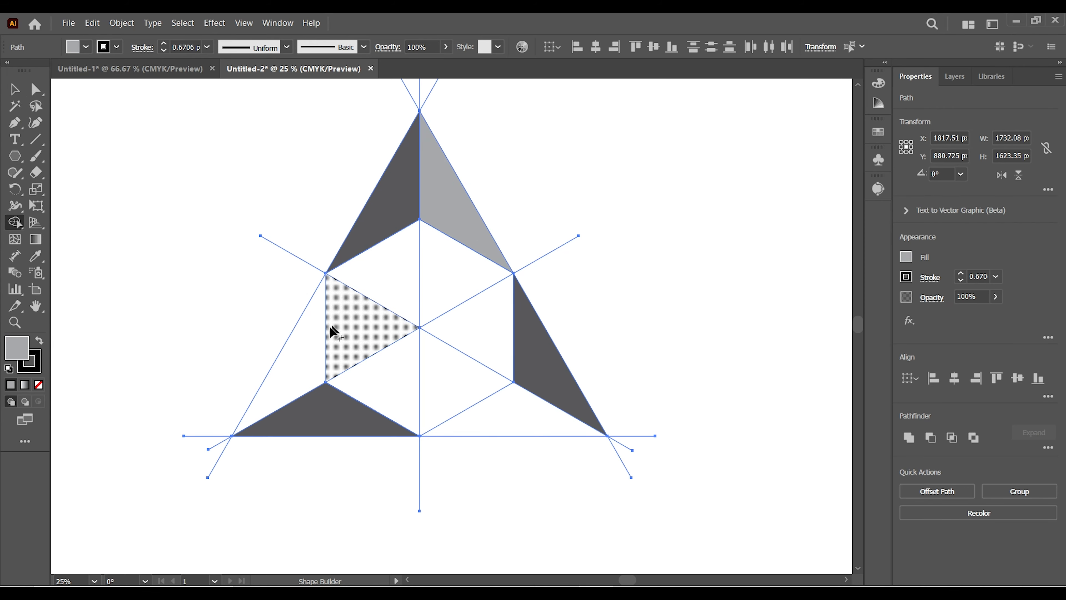
pyautogui.click(312, 330)
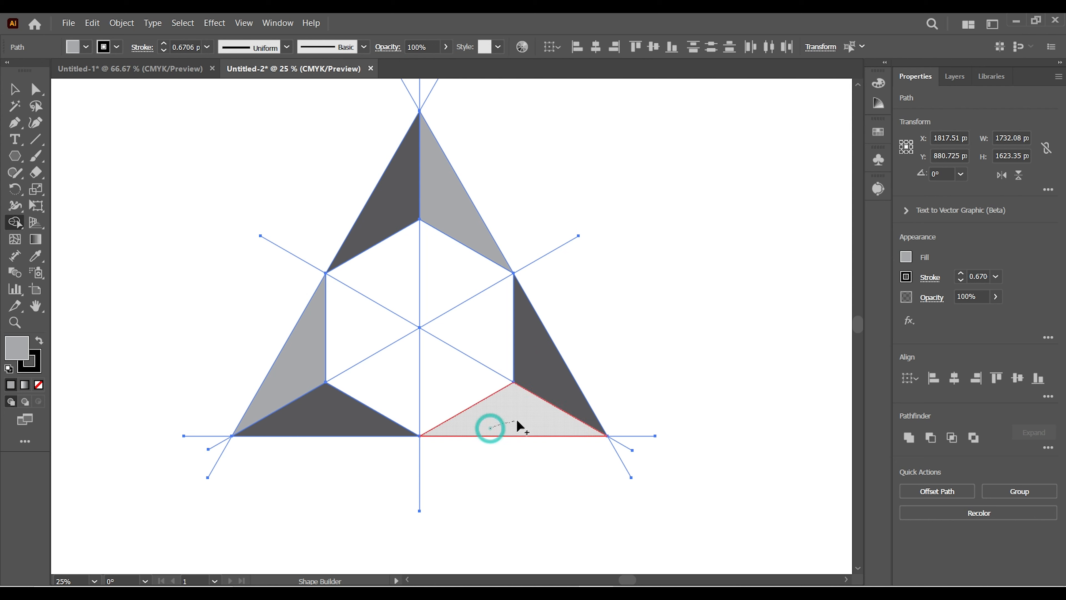
pyautogui.moveTo(521, 427); pyautogui.dragTo(521, 405)
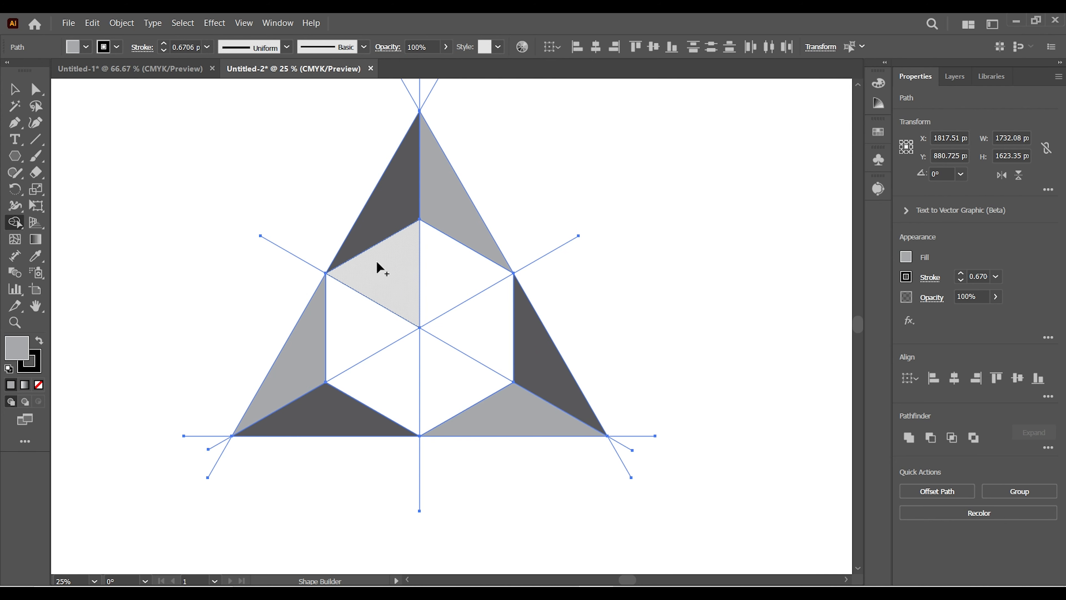
# Merge the hexagon's six inner triangles in pairs into three light grey rhombuses that form the faces of a cube
pyautogui.click(88, 47)
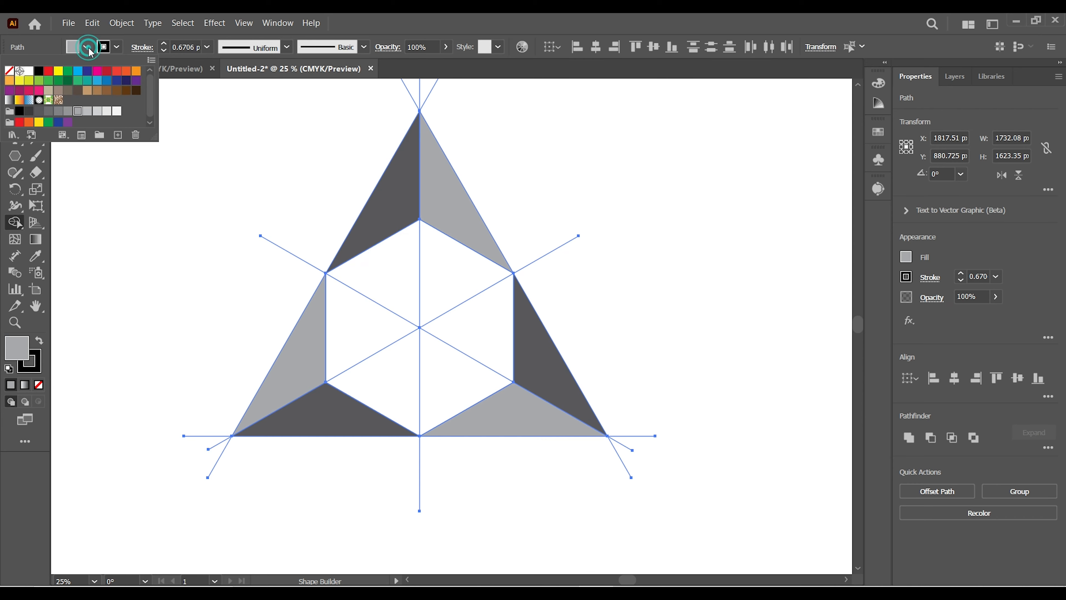
pyautogui.click(100, 114)
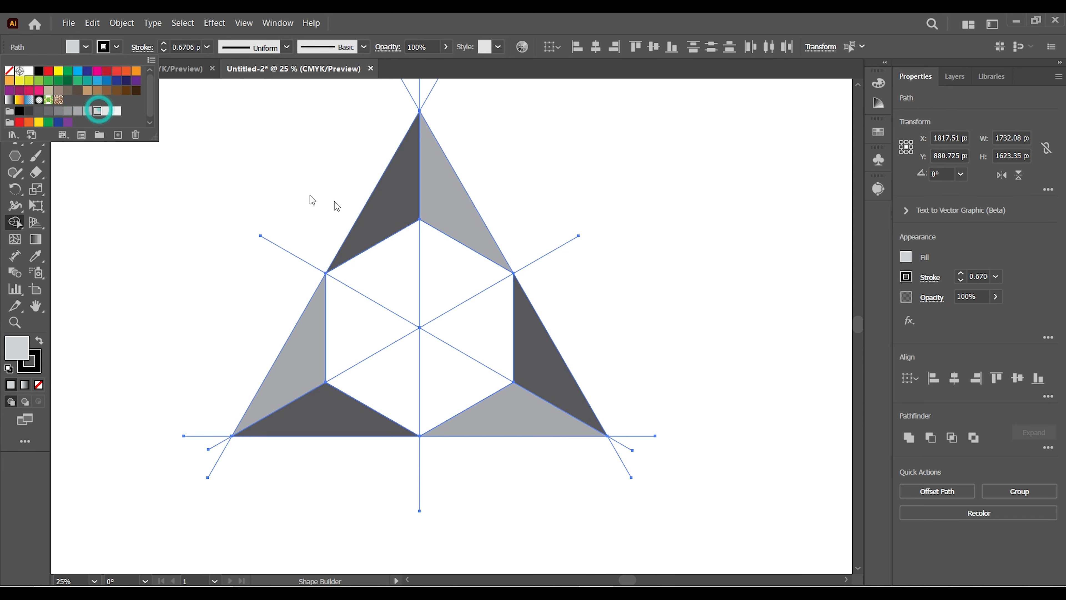
pyautogui.moveTo(400, 273); pyautogui.dragTo(436, 277)
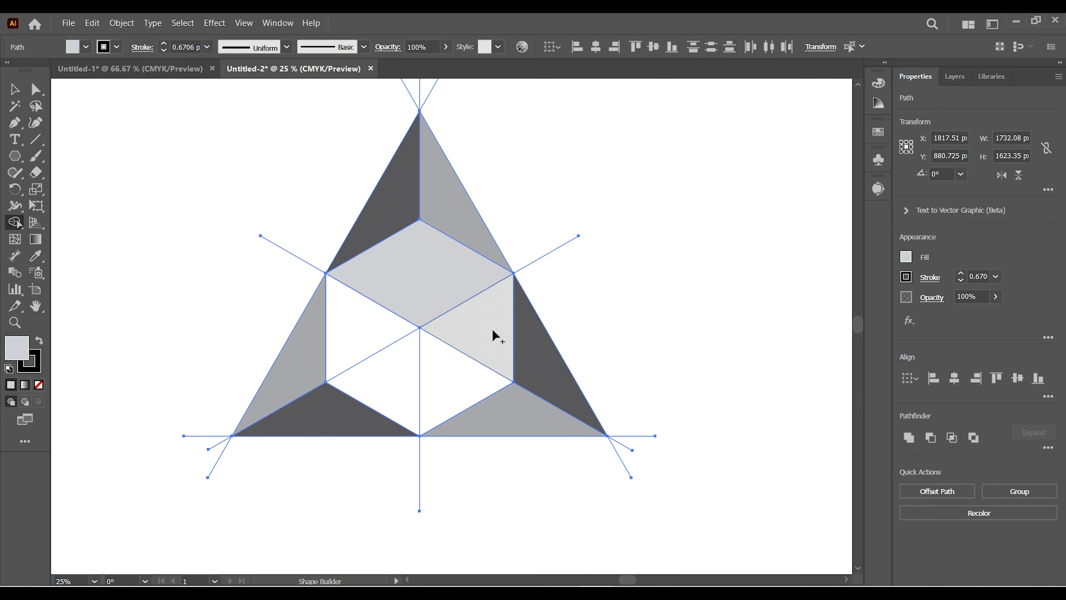
pyautogui.moveTo(490, 327)
pyautogui.mouseDown()
pyautogui.moveTo(464, 385)
pyautogui.moveTo(386, 383)
pyautogui.moveTo(376, 335)
pyautogui.mouseUp()
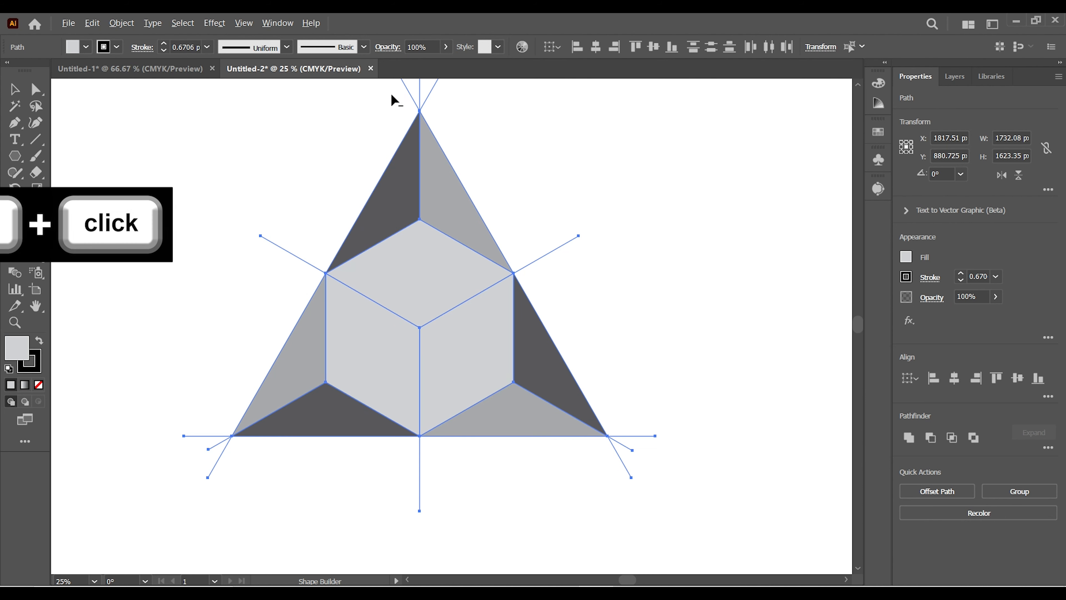
# Erase all the leftover line ends outside the large triangle with Shape Builder and deselect the artwork
pyautogui.moveTo(391, 94); pyautogui.dragTo(448, 96)
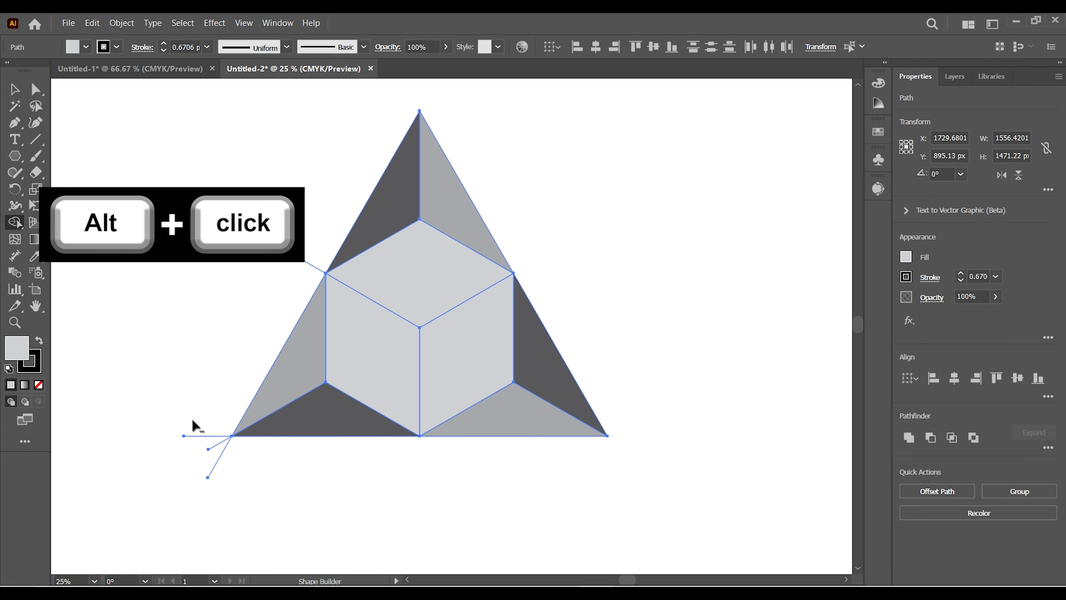
pyautogui.moveTo(193, 425); pyautogui.dragTo(221, 464)
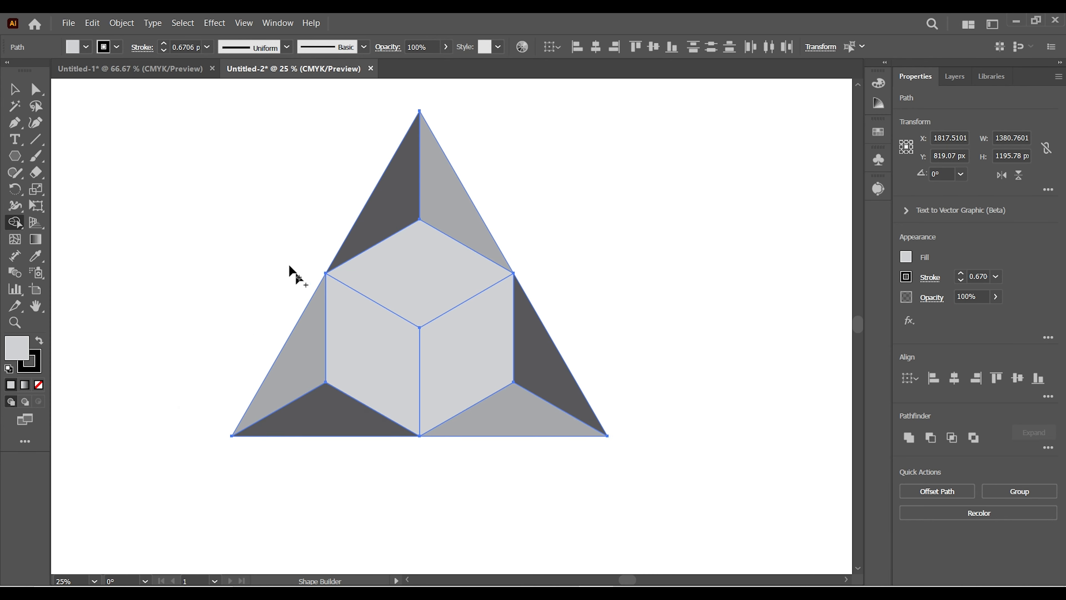
pyautogui.click(15, 89)
pyautogui.click(160, 156)
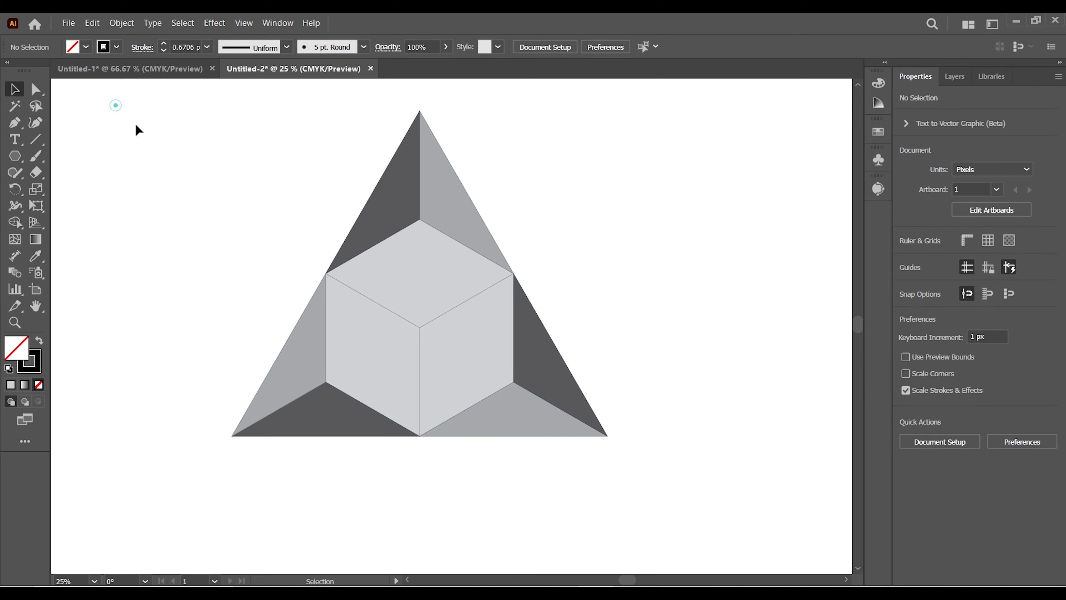
# Select all the shapes of the triangle and set their stroke to None
pyautogui.moveTo(115, 105); pyautogui.dragTo(701, 523)
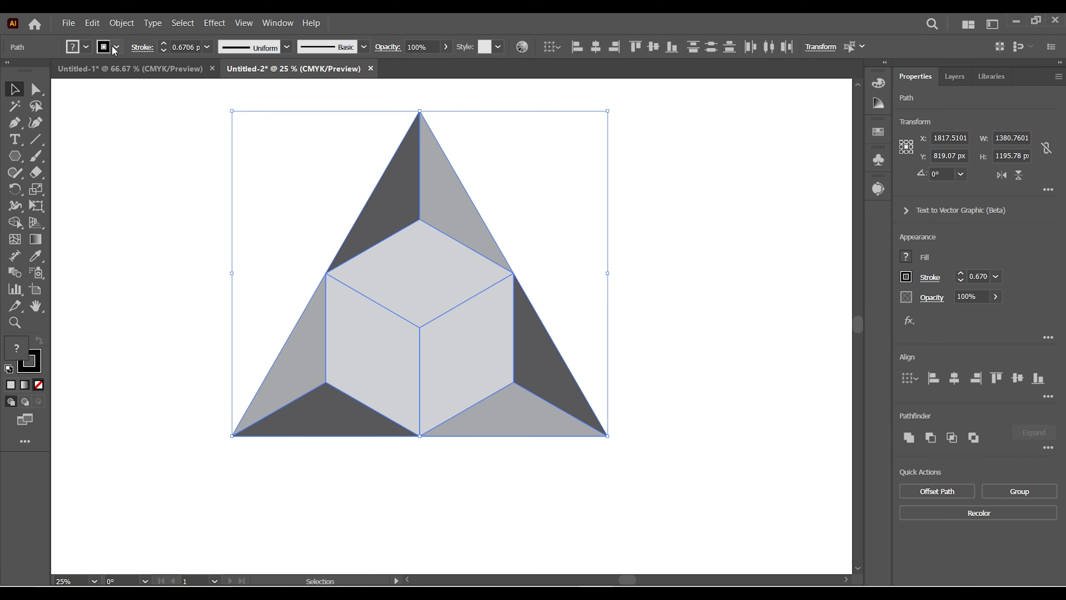
pyautogui.click(115, 47)
pyautogui.click(9, 70)
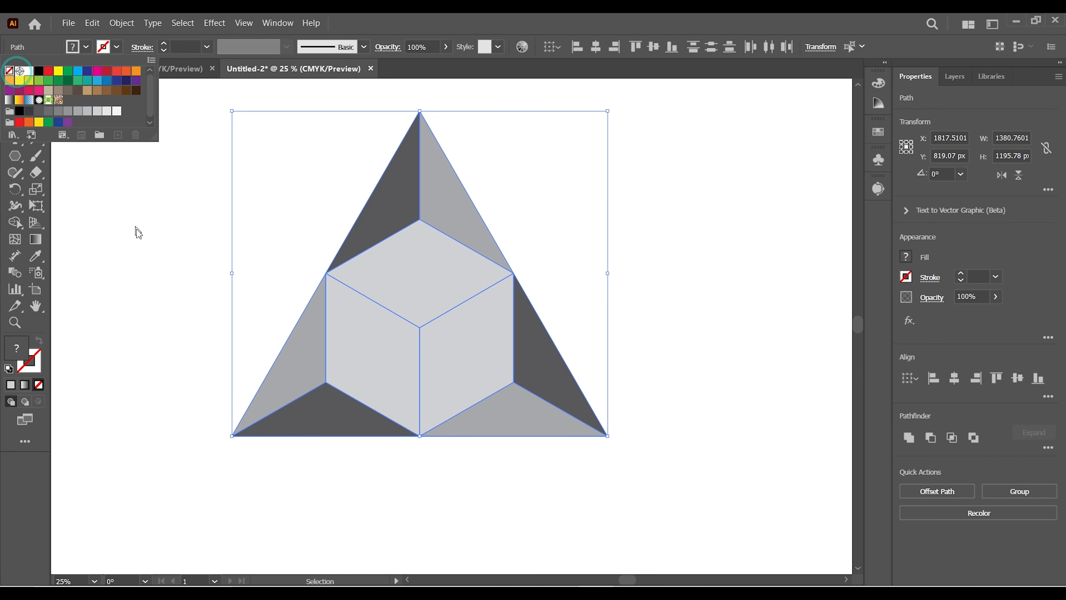
pyautogui.click(151, 252)
pyautogui.click(163, 265)
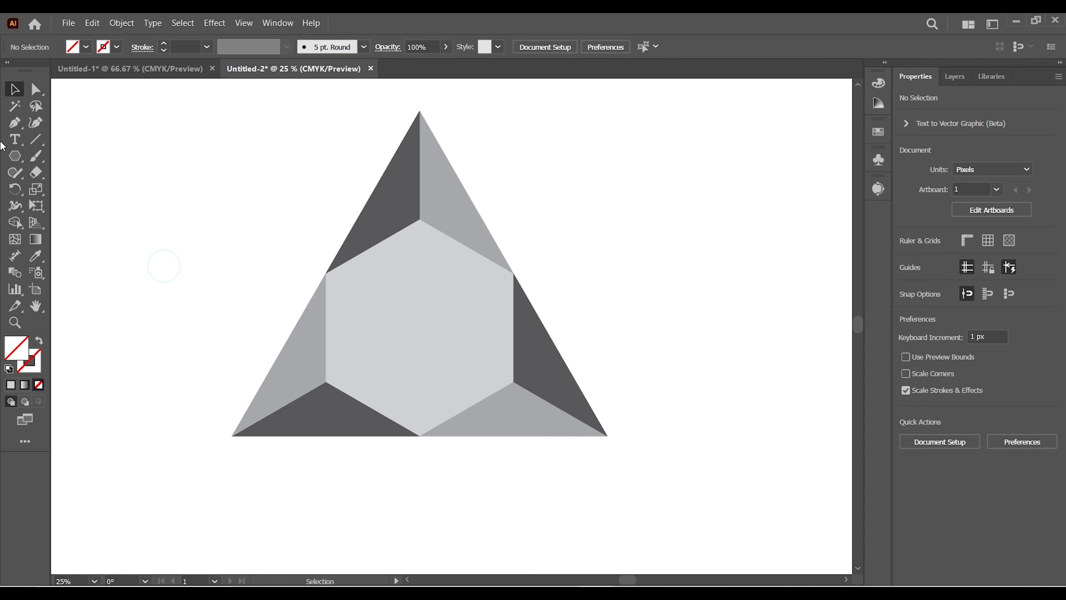
# Apply a white-to-black linear gradient to the cube's top rhombus, running almost vertically across the face
pyautogui.click(404, 276)
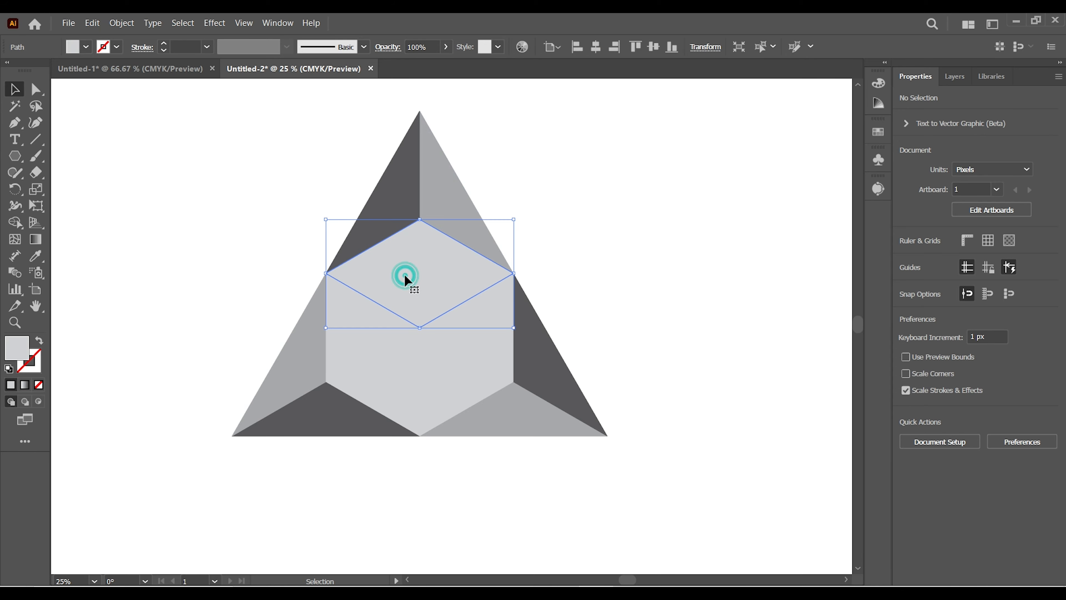
pyautogui.click(42, 240)
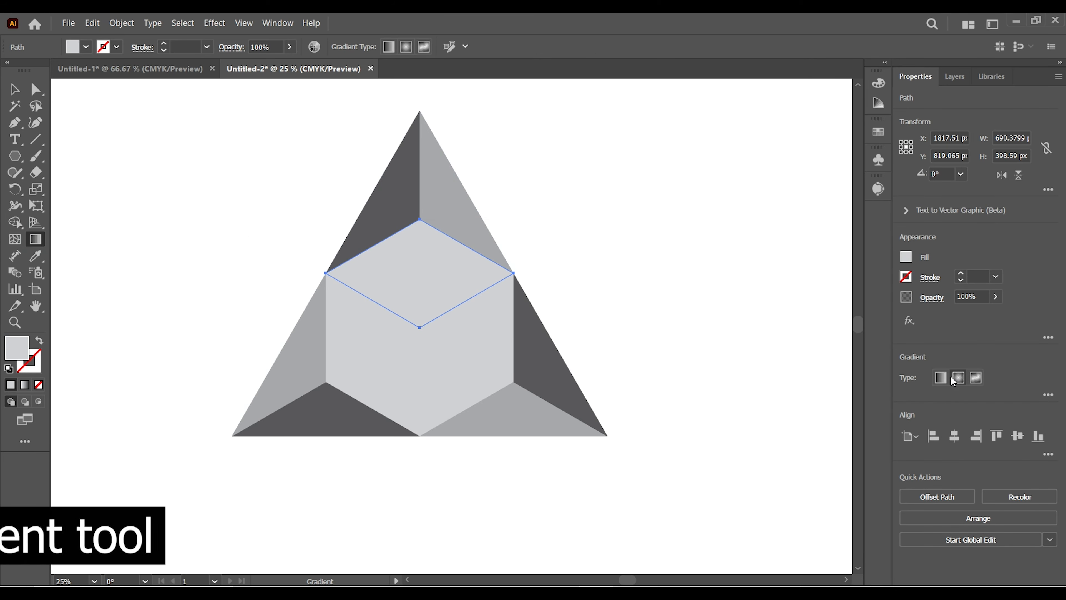
pyautogui.click(1049, 396)
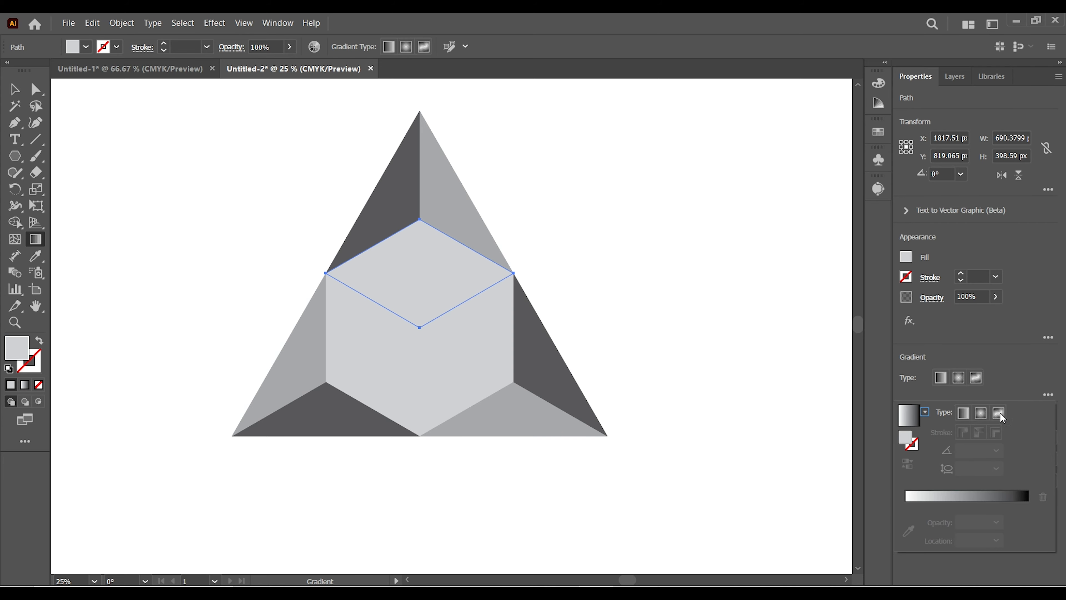
pyautogui.click(911, 418)
pyautogui.moveTo(384, 232); pyautogui.dragTo(419, 262)
pyautogui.click(1049, 394)
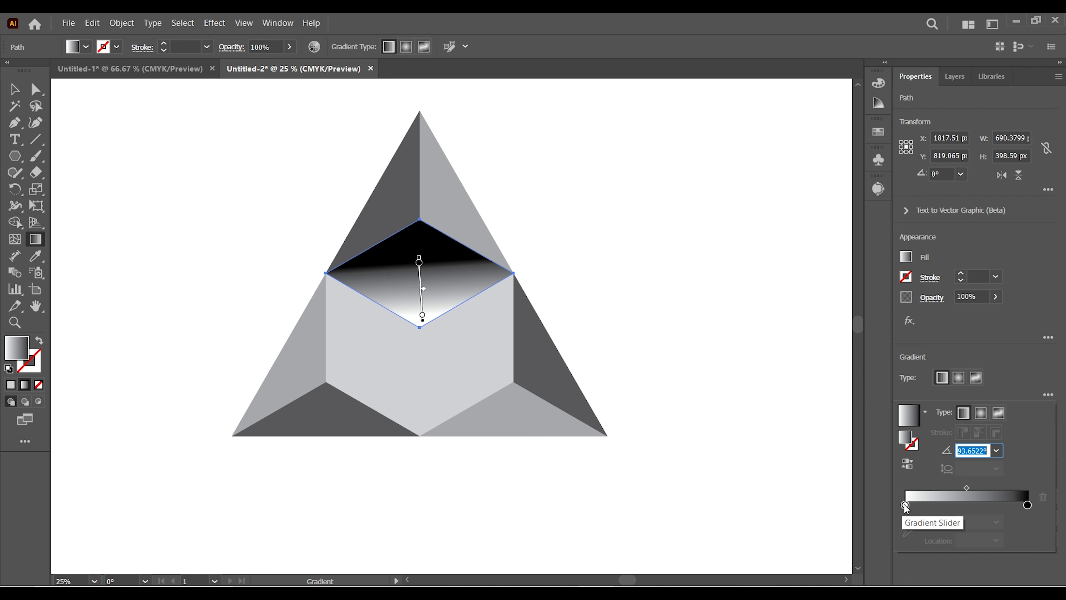
# Recolour the top rhombus's gradient stops, making the white one dark magenta and the black one crimson pink
pyautogui.doubleClick(906, 506)
pyautogui.click(849, 381)
pyautogui.click(965, 362)
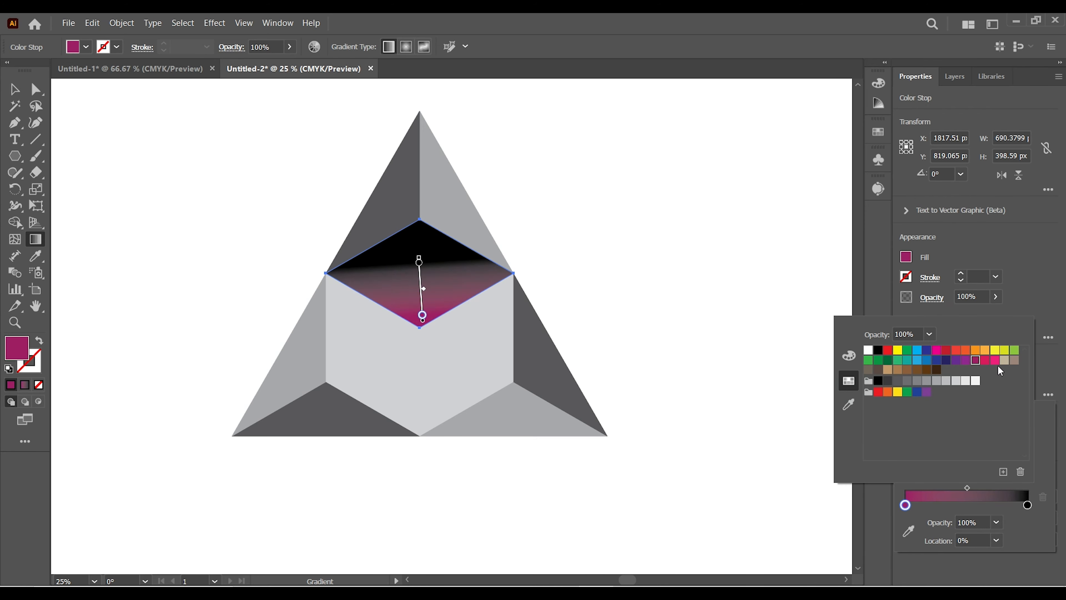
pyautogui.doubleClick(1027, 505)
pyautogui.click(995, 361)
pyautogui.click(985, 360)
pyautogui.click(418, 263)
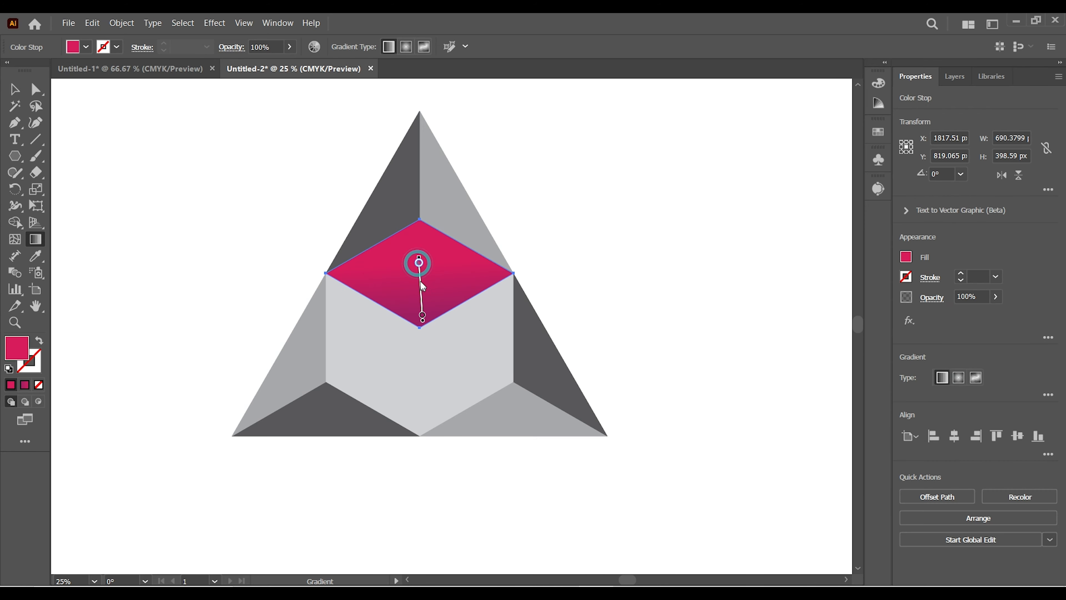
# Add a dark magenta middle stop at about 42% and redirect the top rhombus's gradient diagonally from upper left to lower right
pyautogui.click(1049, 395)
pyautogui.doubleClick(1005, 505)
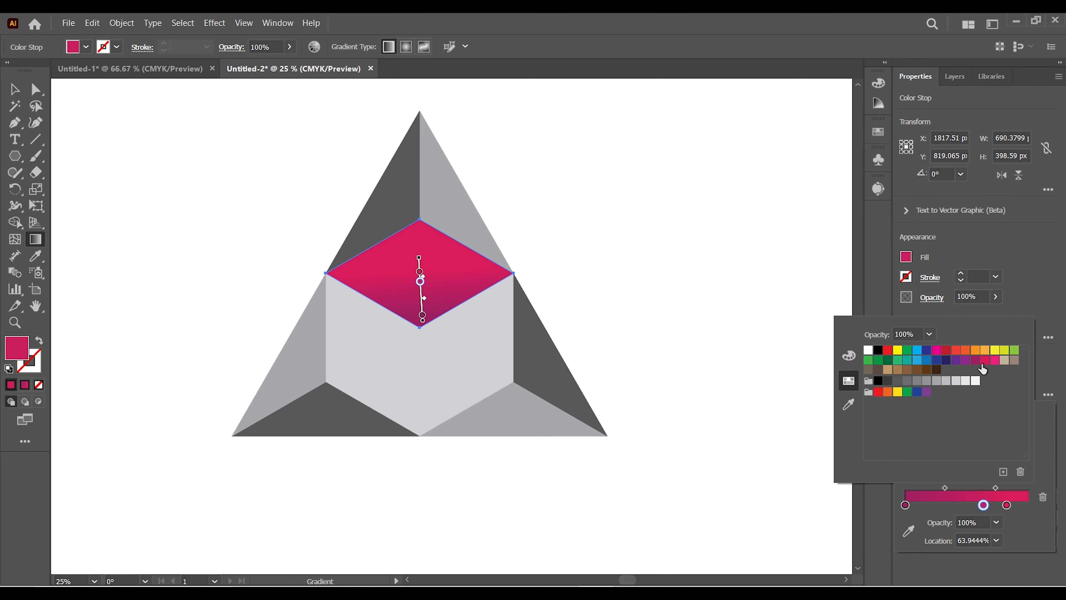
pyautogui.click(984, 506)
pyautogui.moveTo(984, 506); pyautogui.dragTo(959, 507)
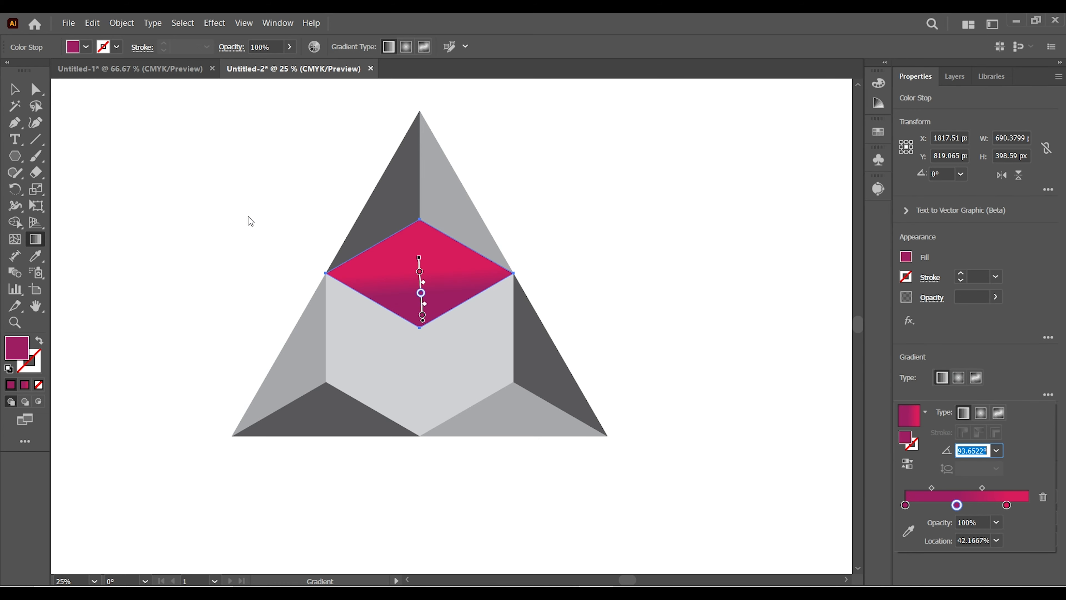
pyautogui.moveTo(372, 243); pyautogui.dragTo(408, 316)
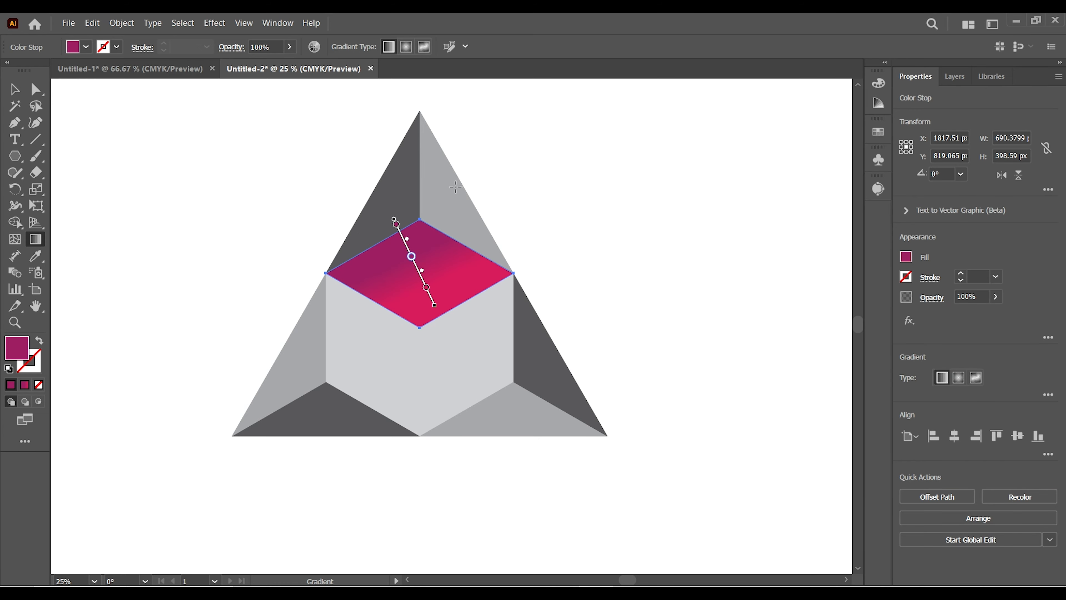
# Copy the top rhombus's gradient onto the cube's left face and redirect it diagonally from upper left to lower right
pyautogui.click(15, 90)
pyautogui.click(371, 345)
pyautogui.click(36, 256)
pyautogui.click(413, 280)
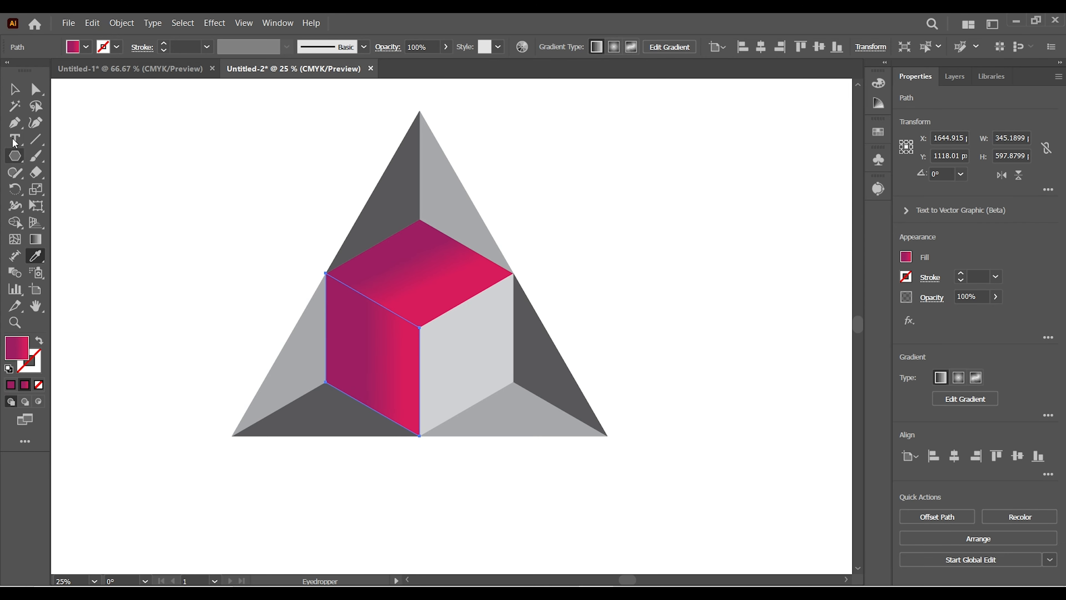
pyautogui.press('g')
pyautogui.moveTo(311, 301); pyautogui.dragTo(403, 386)
# Copy the left face's magenta-to-crimson gradient onto the cube's right face
pyautogui.click(15, 89)
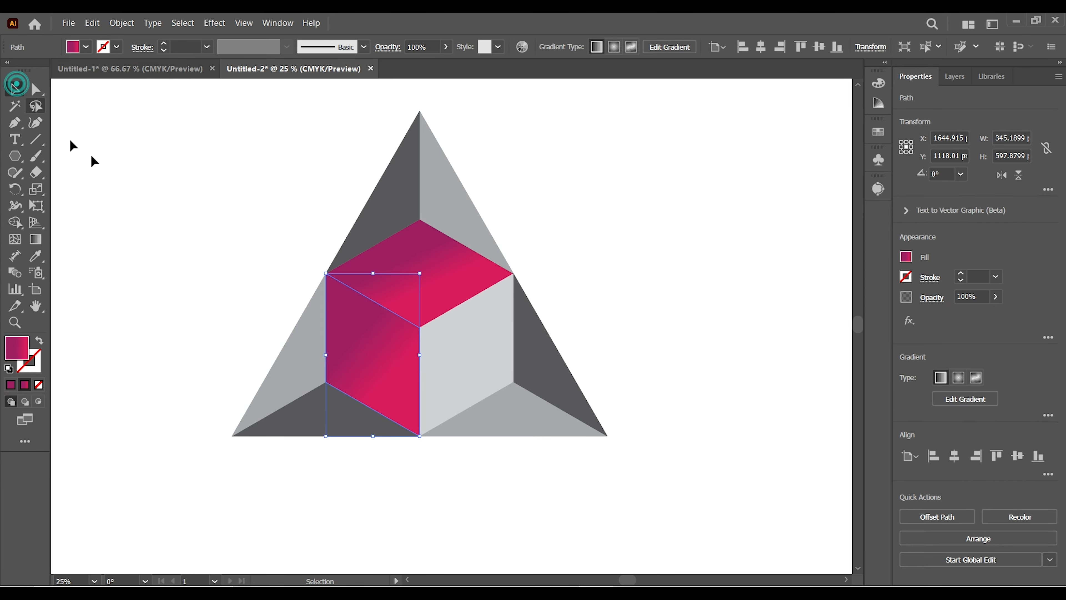
pyautogui.click(466, 344)
pyautogui.click(35, 255)
pyautogui.click(373, 341)
# Try reversing the right face's gradient so dark magenta starts at its lower right edge and crimson runs toward the upper left
pyautogui.press('g')
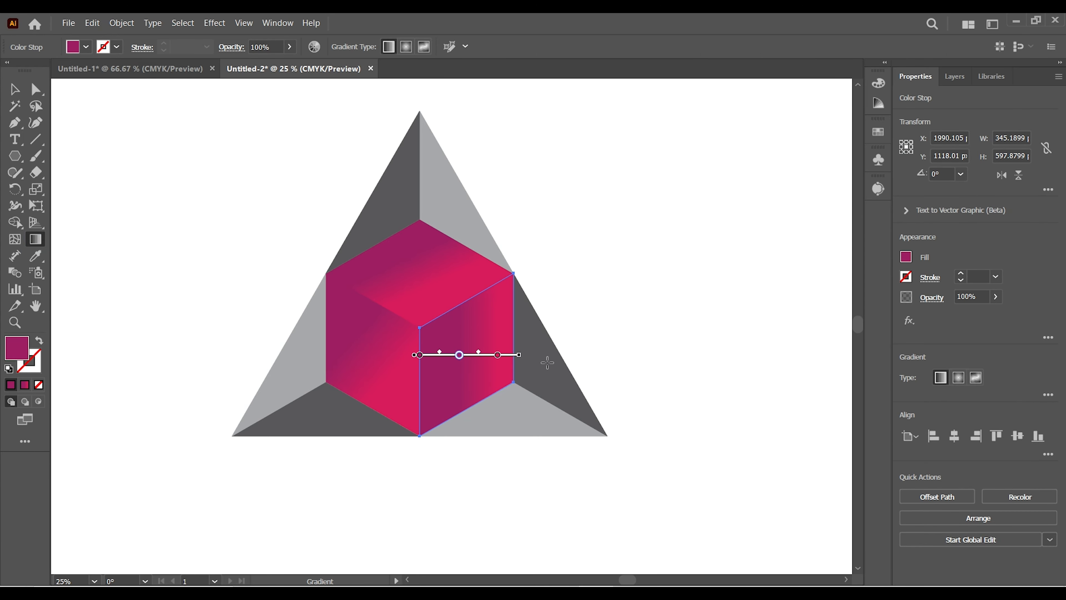
pyautogui.moveTo(537, 368); pyautogui.dragTo(418, 355)
pyautogui.moveTo(537, 368); pyautogui.dragTo(493, 385)
pyautogui.moveTo(418, 351); pyautogui.dragTo(462, 340)
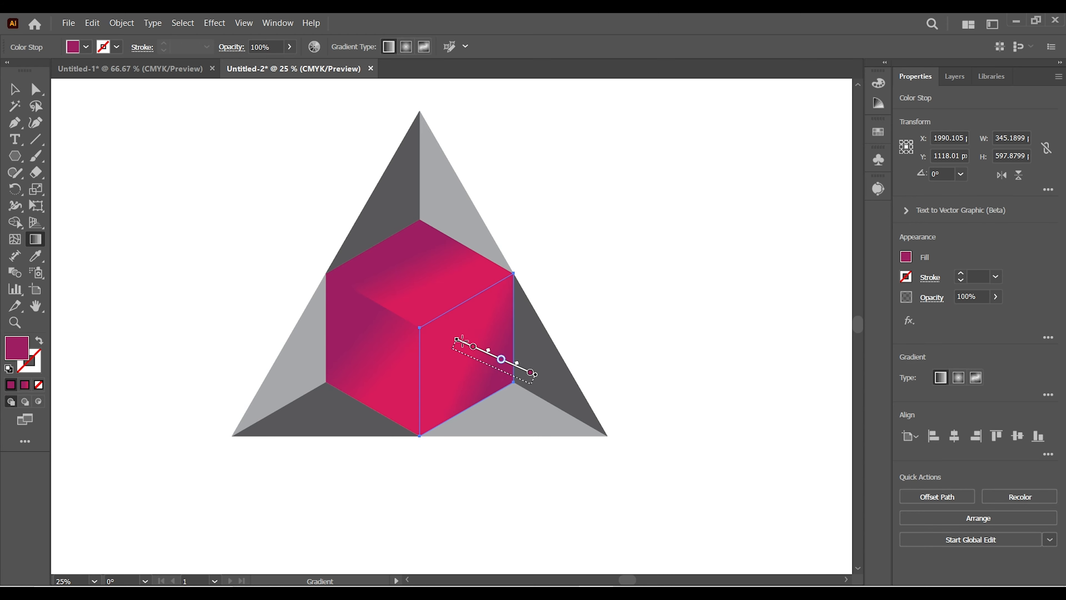
pyautogui.press('v')
pyautogui.click(160, 192)
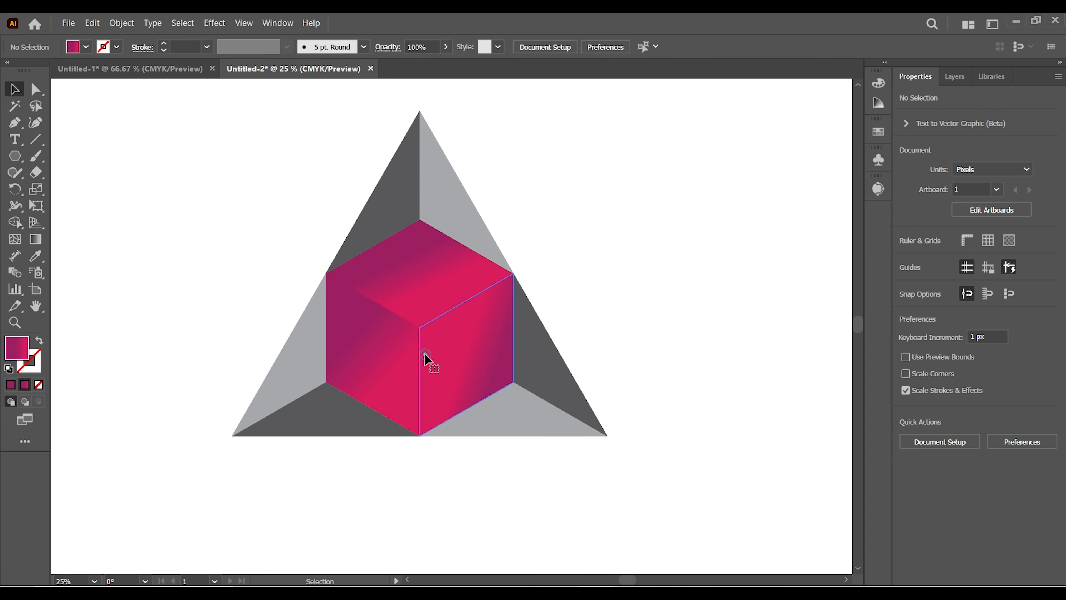
# Redirect the right face's gradient diagonally from dark magenta at upper left to crimson at lower right, and deselect the face
pyautogui.click(424, 353)
pyautogui.press('g')
pyautogui.moveTo(403, 300); pyautogui.dragTo(495, 370)
pyautogui.press('v')
pyautogui.click(95, 139)
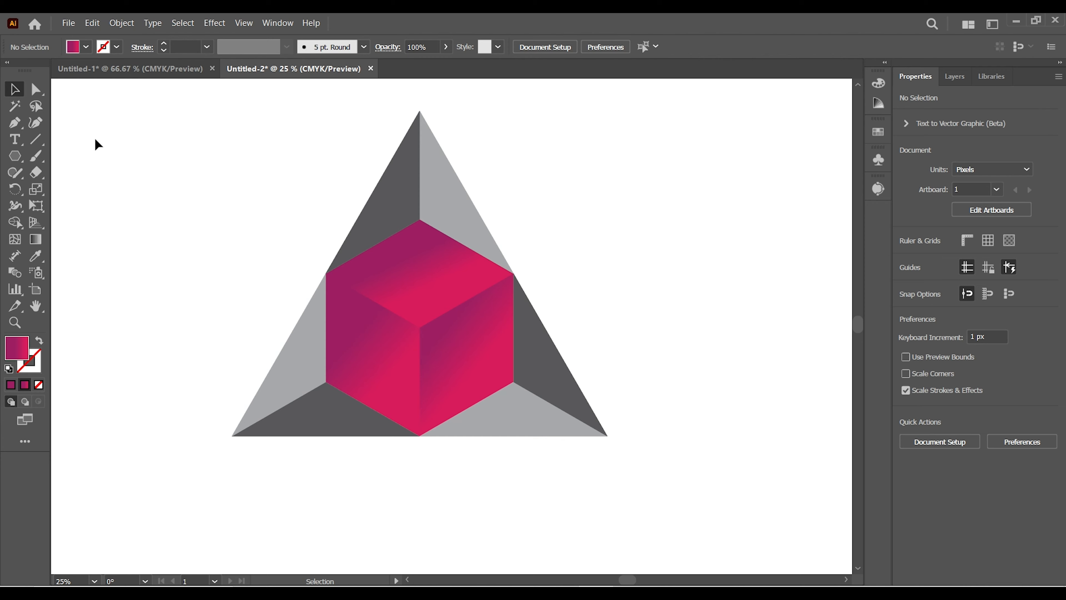